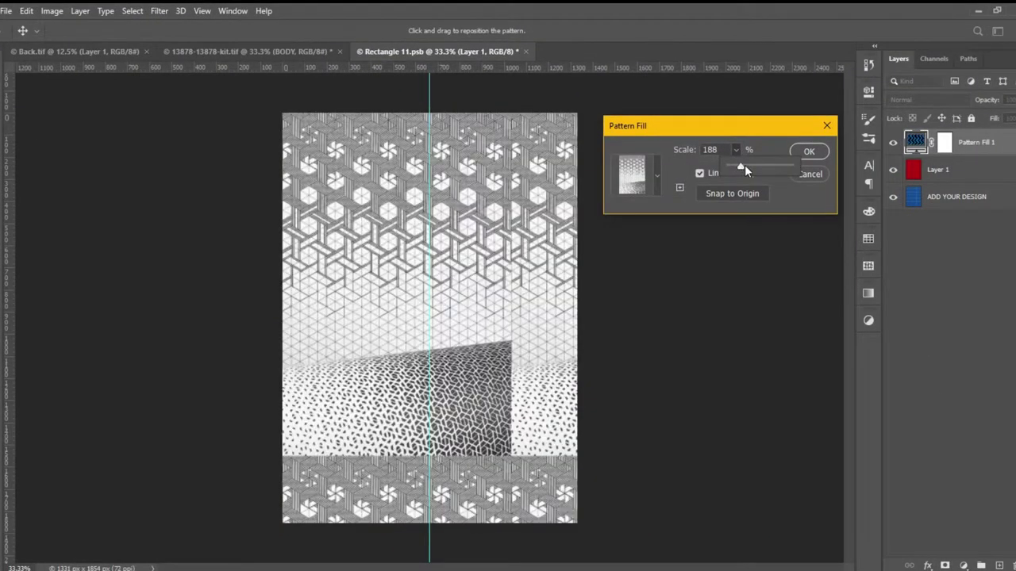
Enlarge the geometric Pattern Fill scale and drop the Pattern Fill 1 layer to 10% opacity.
drag(740, 164, 751, 164)
click(808, 150)
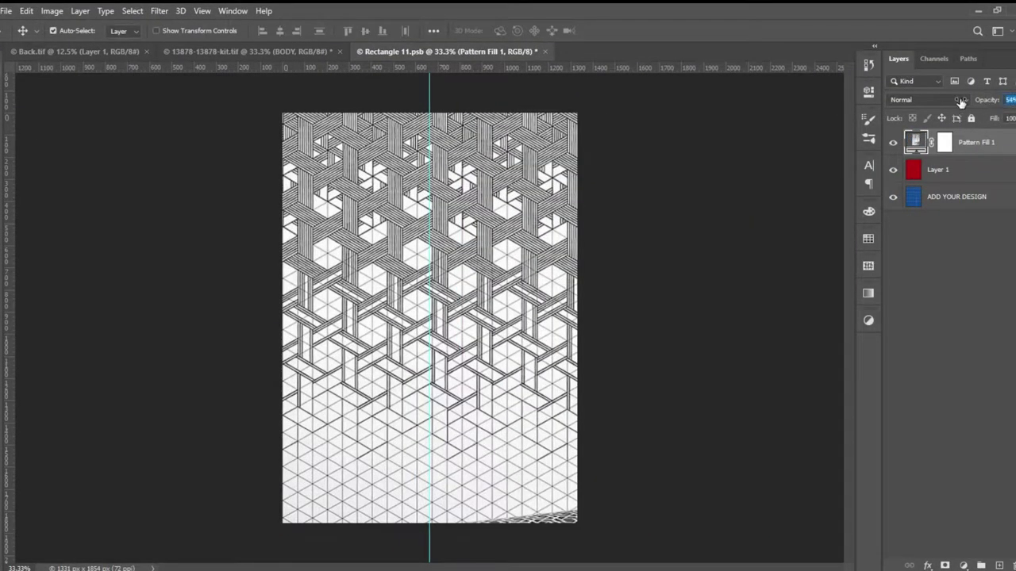
text(10)
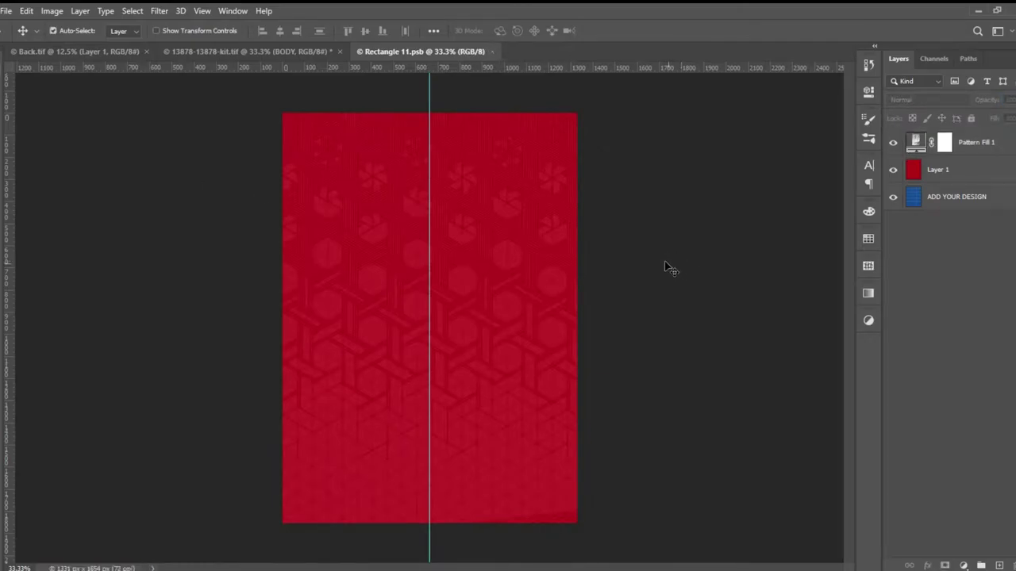
click(246, 51)
scroll(429, 246, up, 1)
Open the AC Milan crest and Emirates logo files from the Desktop.
click(411, 50)
key(alt+f)
key(Escape)
key(ctrl+o)
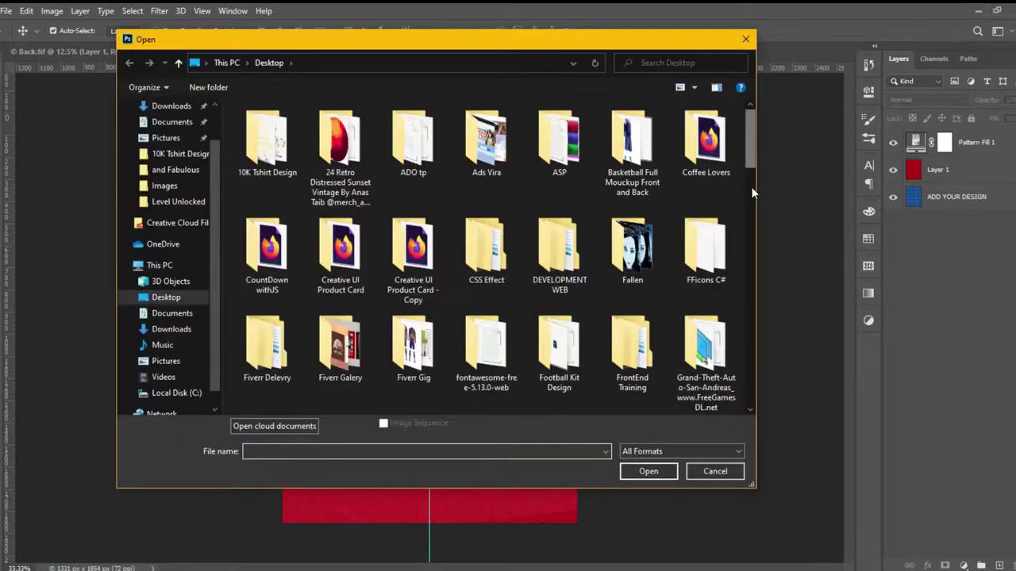
drag(750, 187, 751, 238)
click(705, 242)
ctrl+click(340, 350)
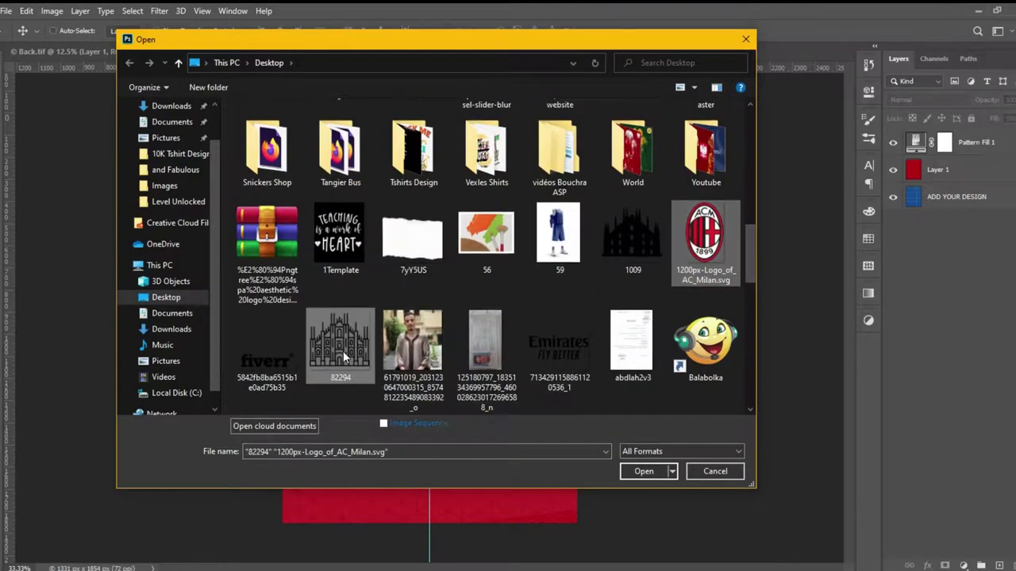
click(714, 254)
scroll(683, 333, down, 2)
ctrl+click(629, 404)
click(643, 471)
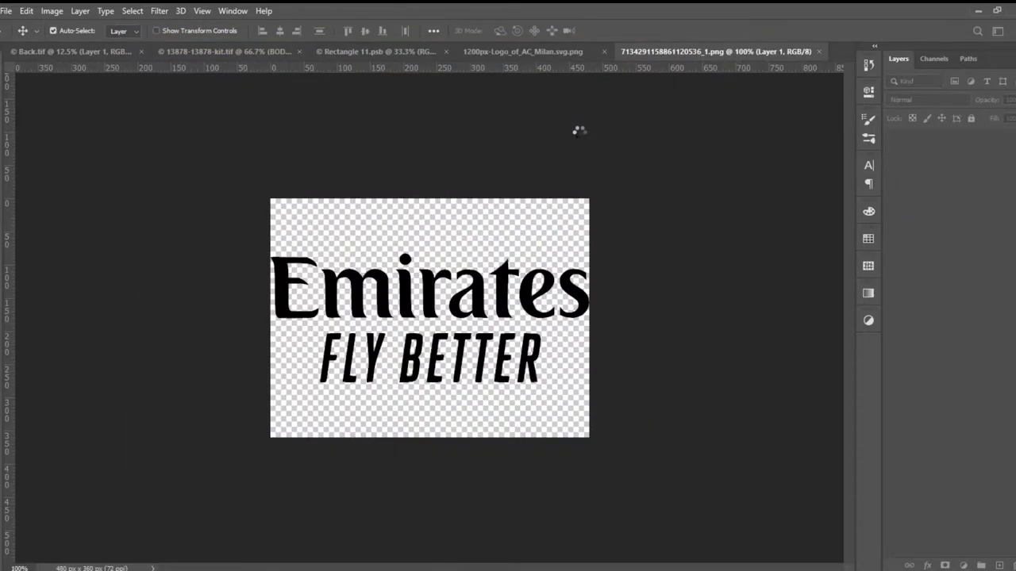
Place and resize the Emirates FLY BETTER logo on the red shirt with a white Color Overlay.
mouse_move(464, 250)
mouse_down()
mouse_move(454, 327)
mouse_move(522, 320)
mouse_up()
key(ctrl+t)
key(Return)
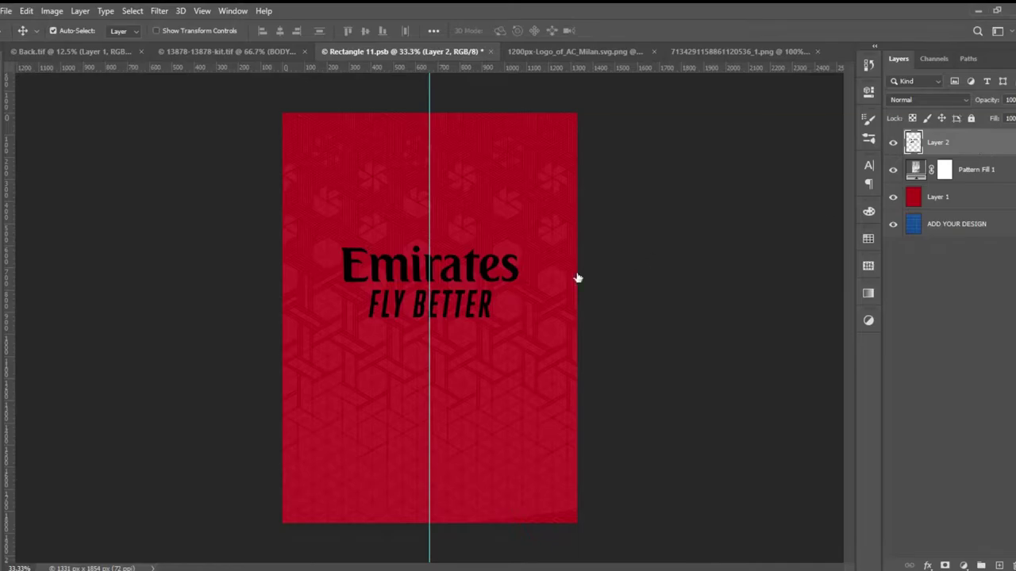
double_click(968, 142)
click(981, 140)
click(818, 51)
click(464, 52)
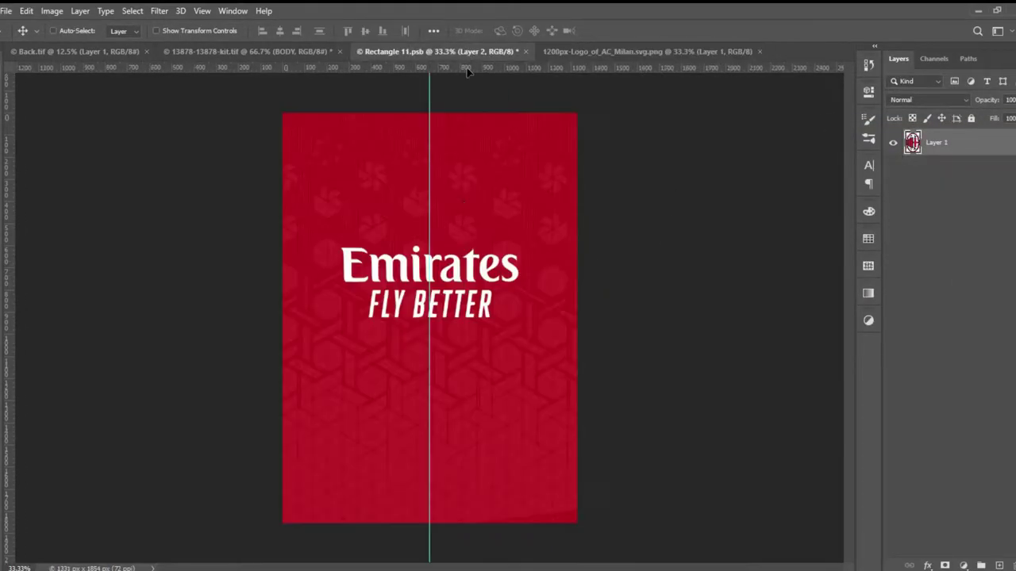
Bring in the AC Milan crest and shrink it into place above the Emirates sponsor.
drag(468, 71, 464, 239)
click(760, 51)
key(ctrl+t)
mouse_move(595, 408)
mouse_down()
mouse_move(480, 227)
mouse_move(522, 211)
mouse_up()
click(634, 32)
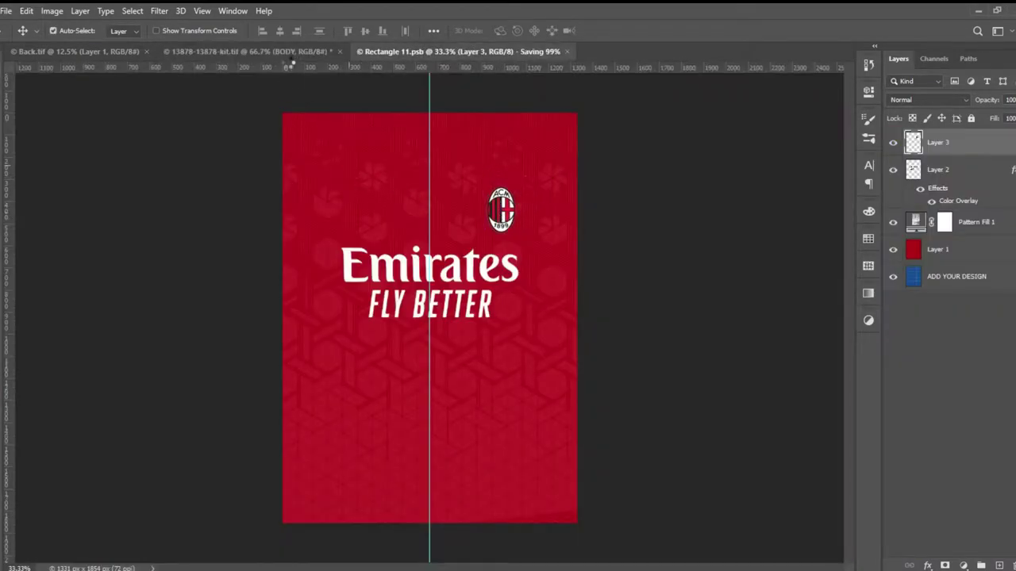
Add a new layer above the pattern and choose a rotated rough-stroke brush.
click(288, 52)
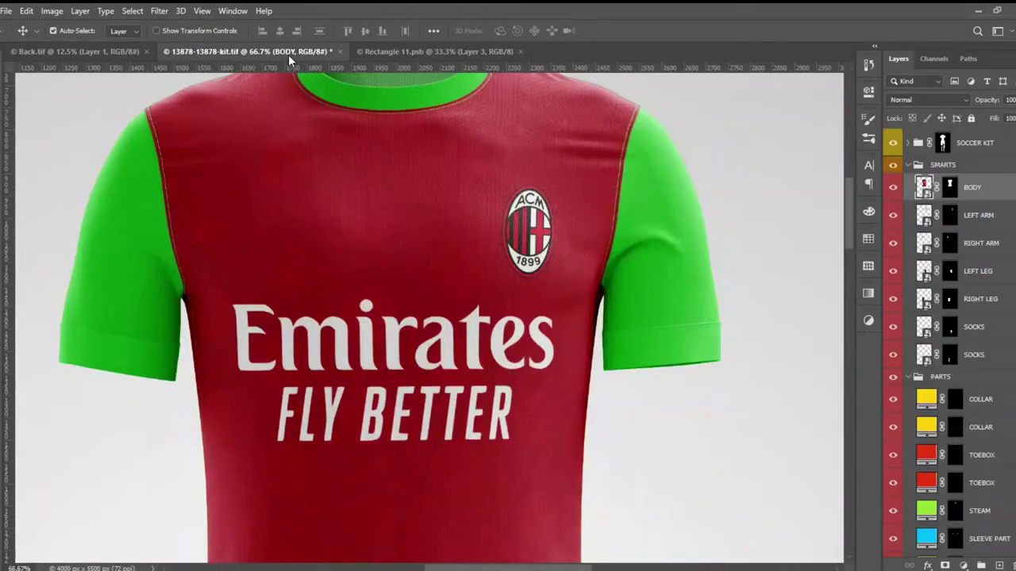
click(435, 52)
click(988, 226)
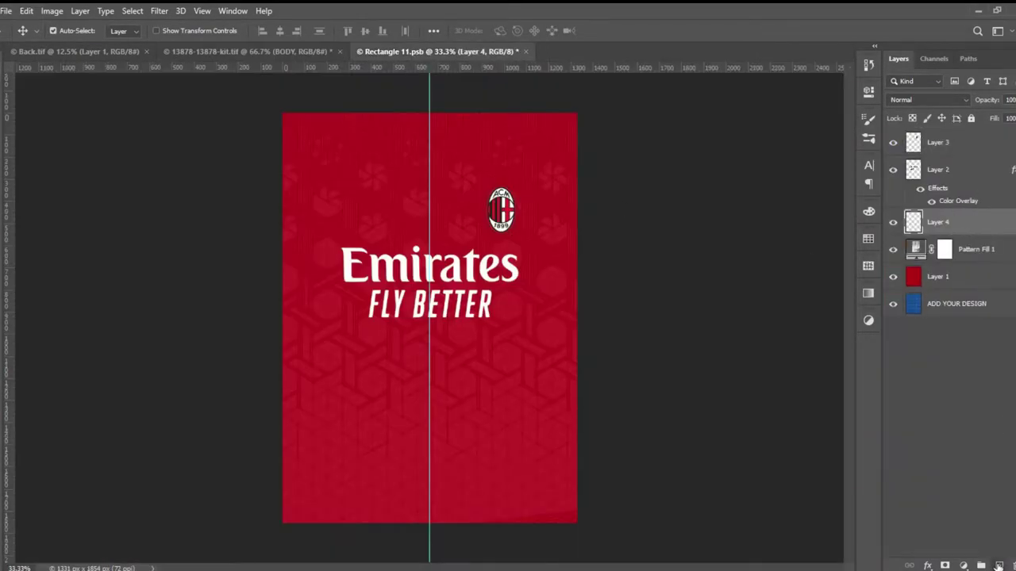
key(b)
right_click(446, 165)
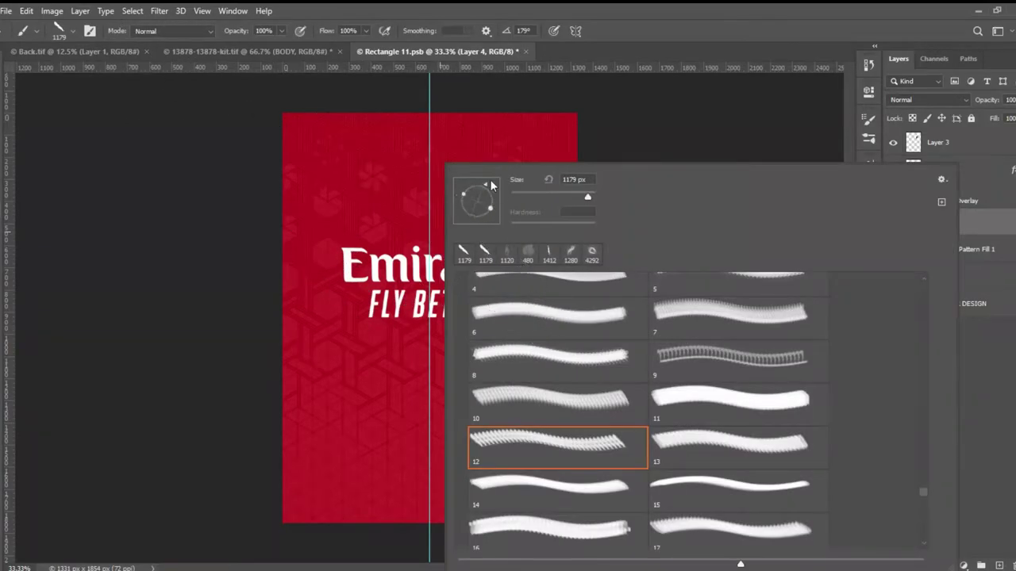
drag(490, 180, 508, 201)
click(298, 205)
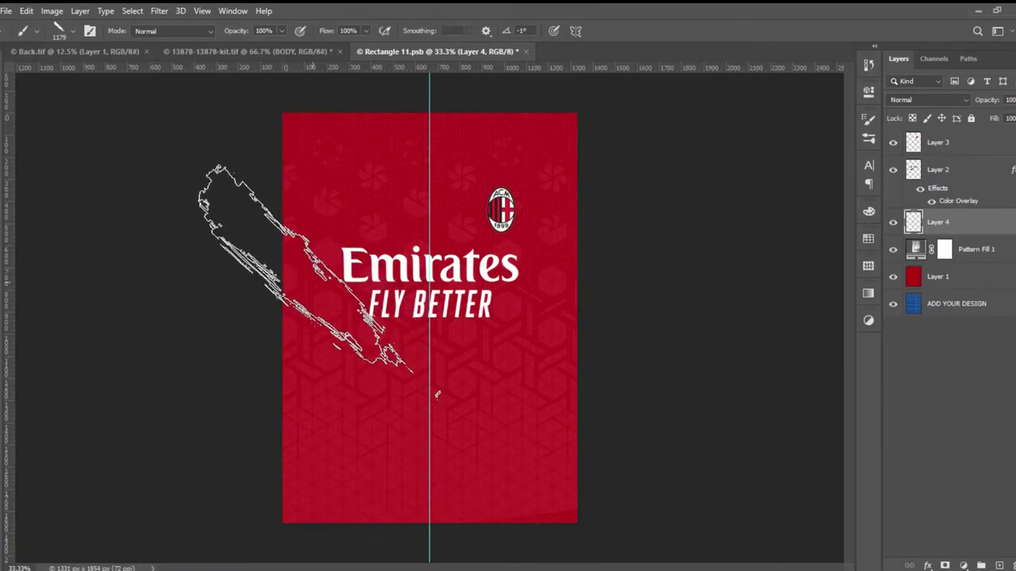
Paint black diagonal grunge strokes down the left side and preview them on the kit.
drag(436, 394, 440, 269)
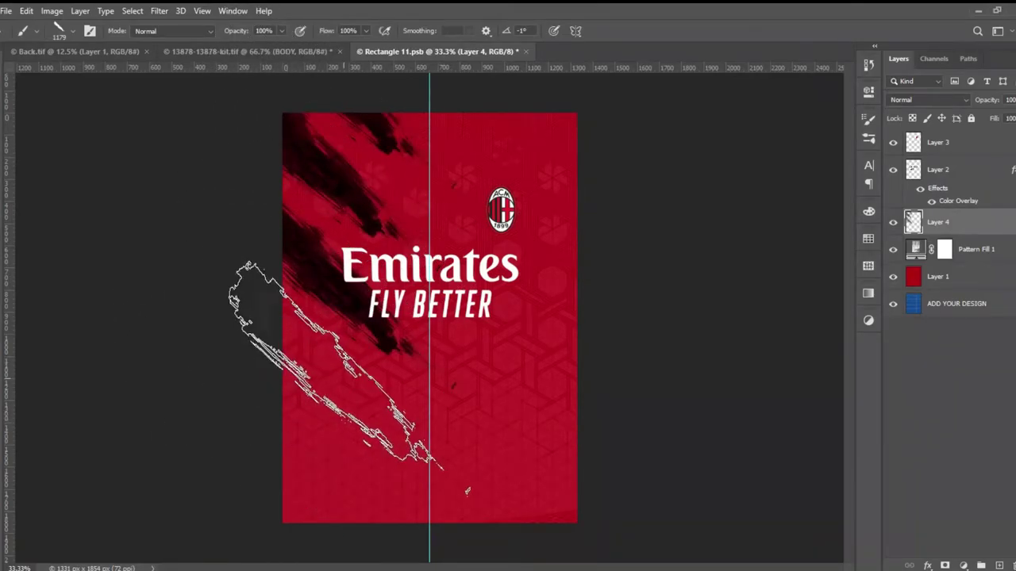
drag(334, 365, 329, 453)
click(293, 53)
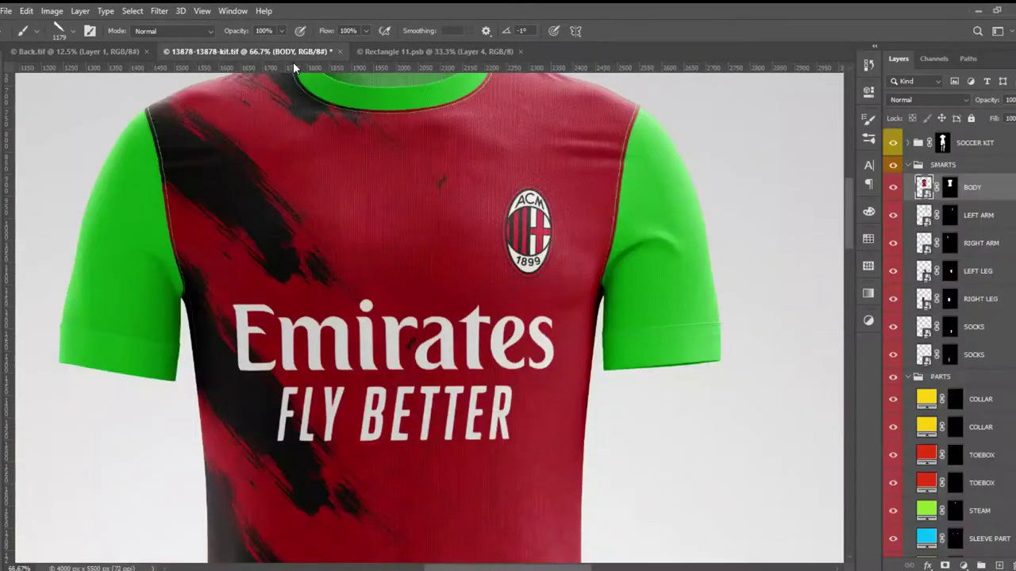
key(ctrl+0)
scroll(548, 420, up, 3)
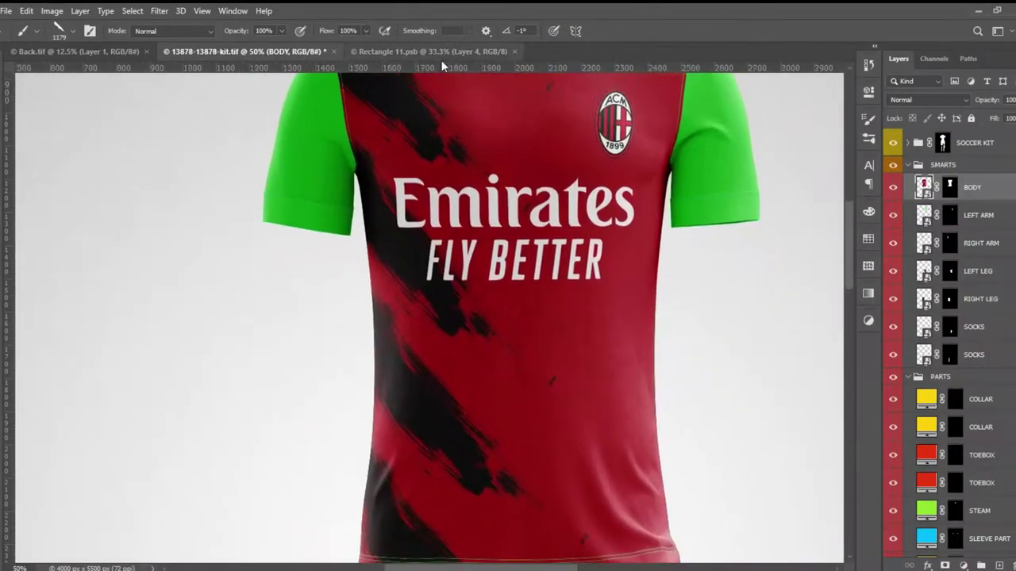
click(433, 51)
Redo the left-side black stroke stamps, save the design, and preview it on the kit.
key(ctrl+z)
right_click(358, 166)
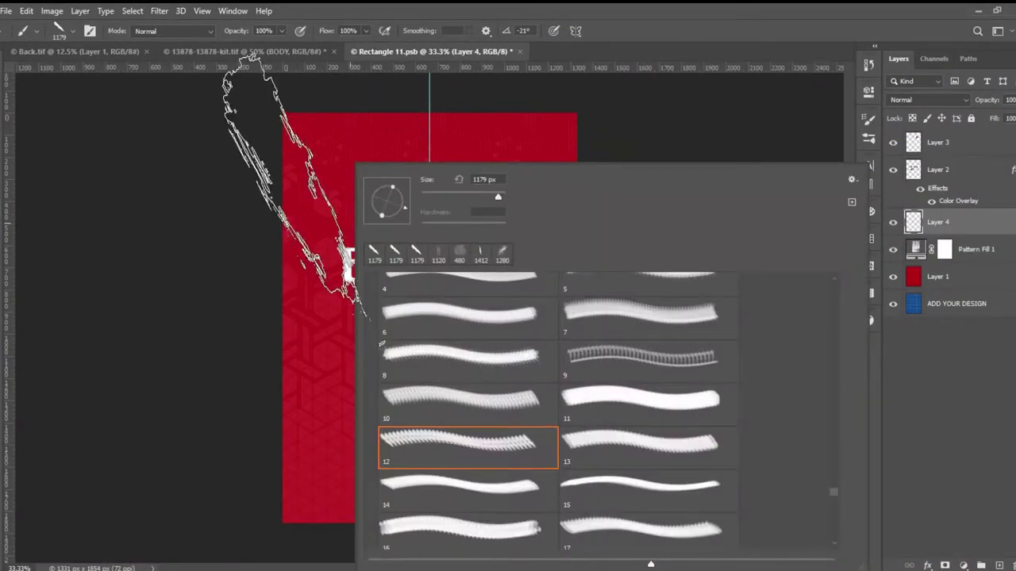
drag(317, 231, 350, 254)
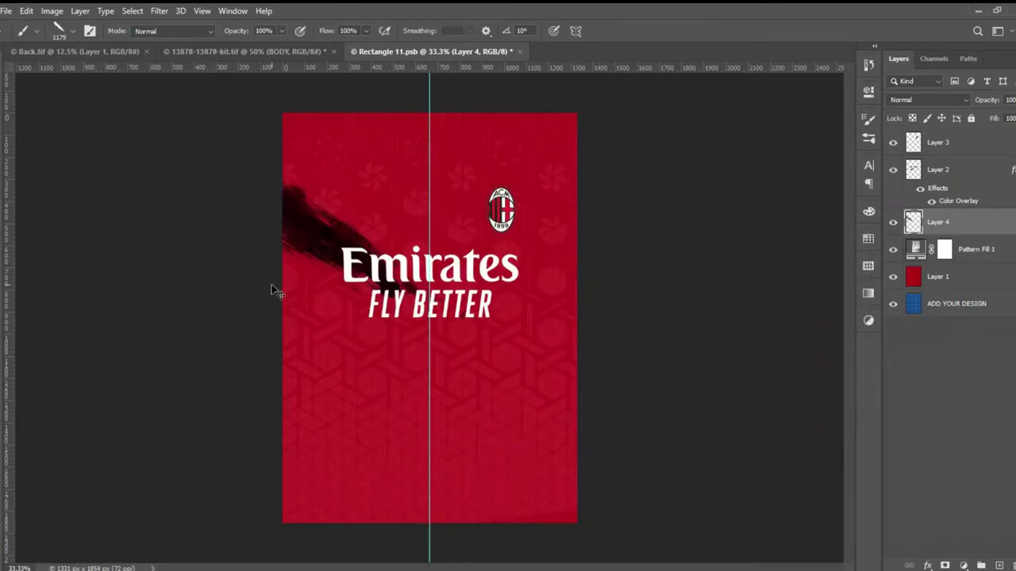
click(333, 144)
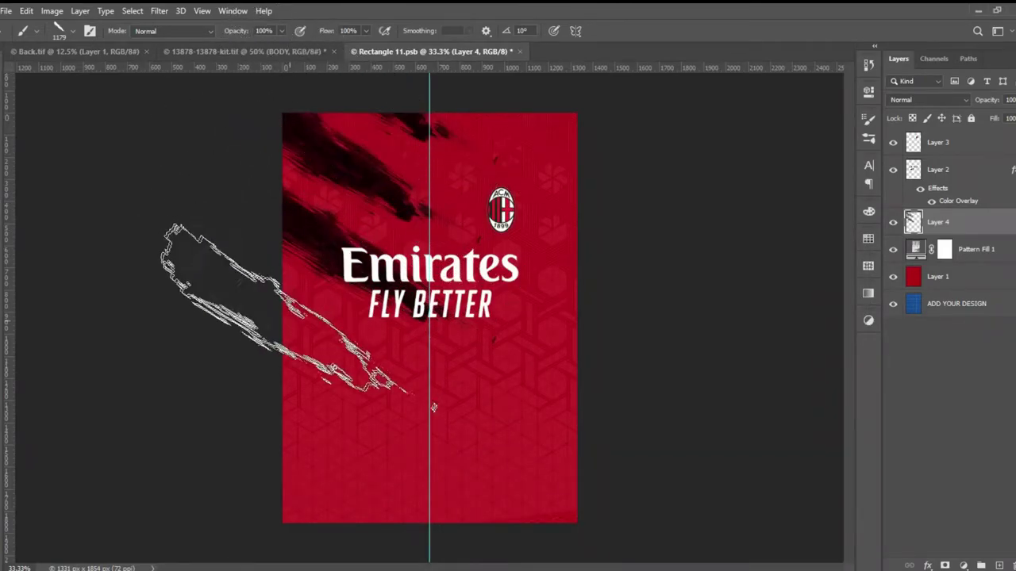
click(379, 385)
key(ctrl+s)
click(293, 53)
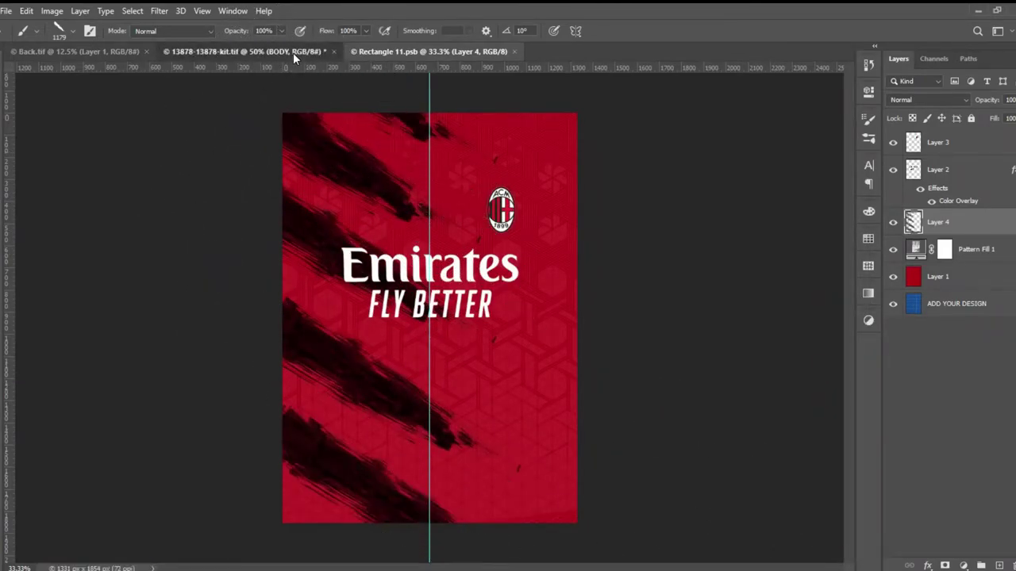
click(441, 53)
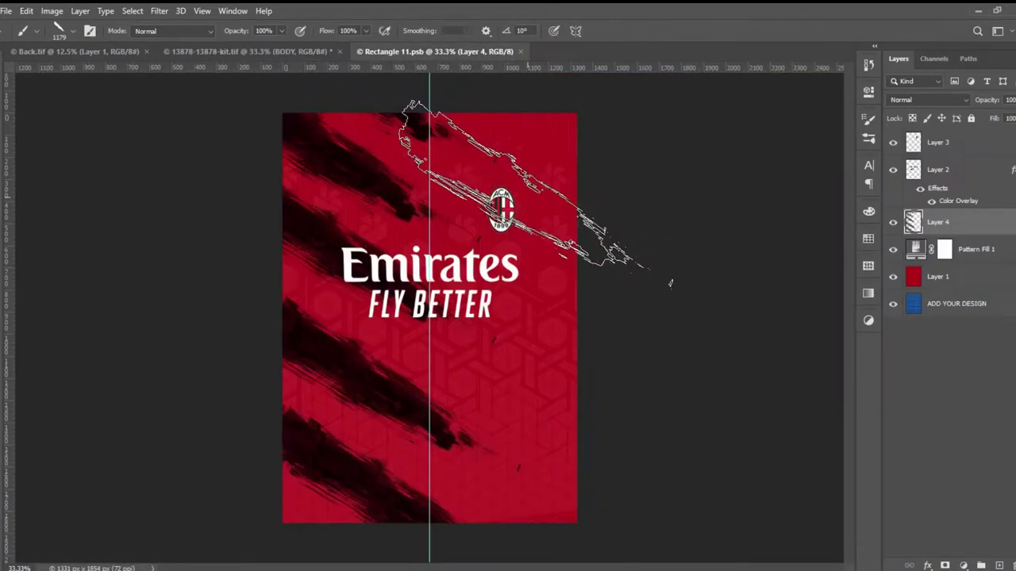
Flip the brush angle and stamp black diagonal strokes down the right side, then save.
right_click(501, 165)
key(Return)
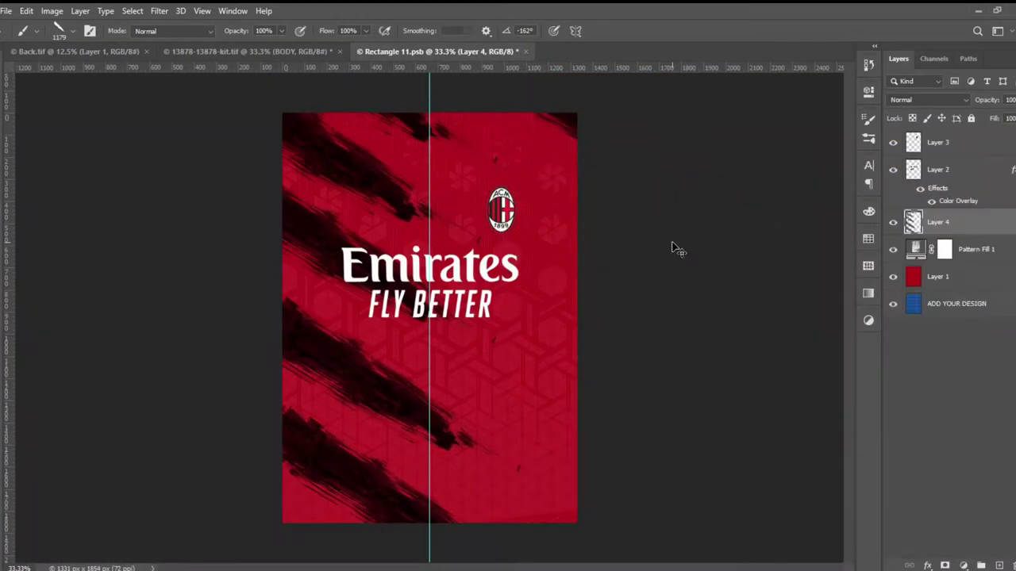
click(556, 210)
click(567, 377)
click(408, 474)
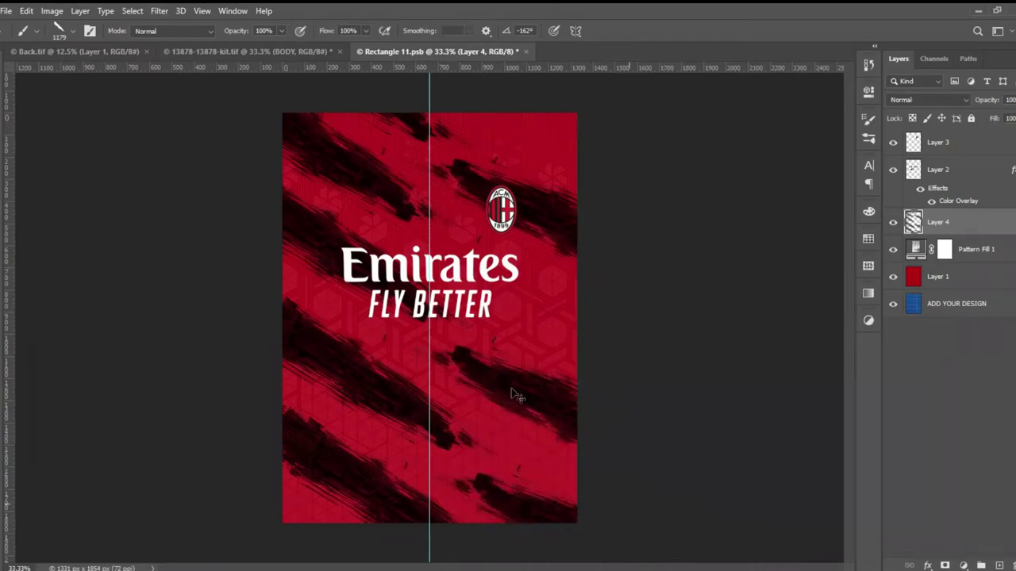
click(273, 53)
click(432, 51)
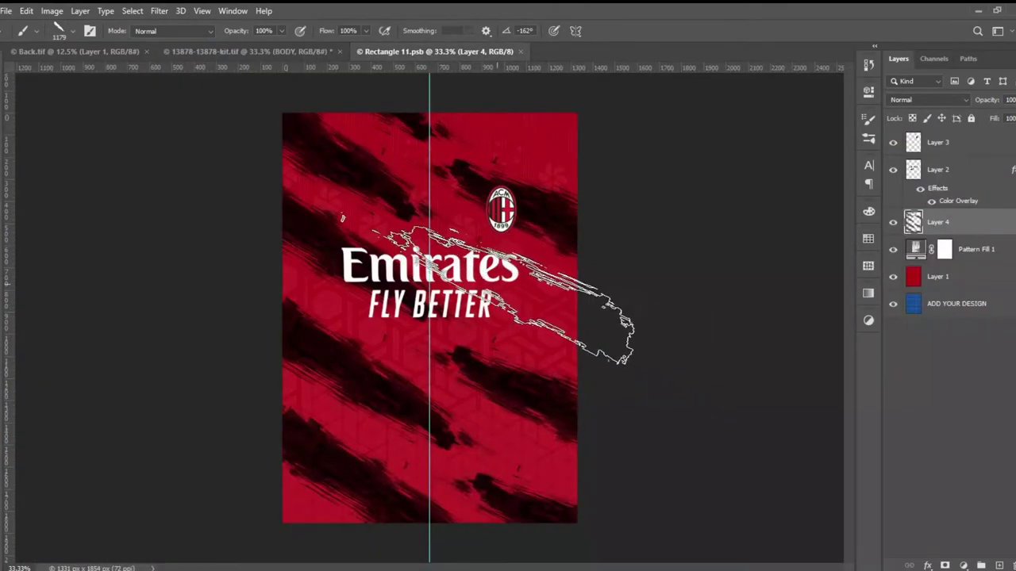
key(ctrl+s)
Compare the striped shirt design against the 13878-kit.tif mockup.
click(309, 51)
click(413, 52)
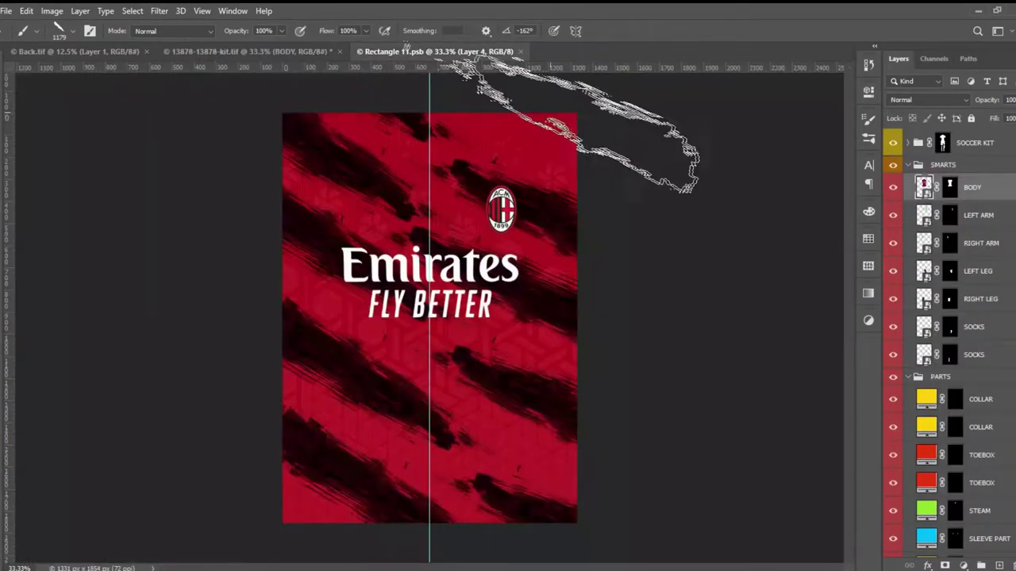
click(276, 52)
click(381, 52)
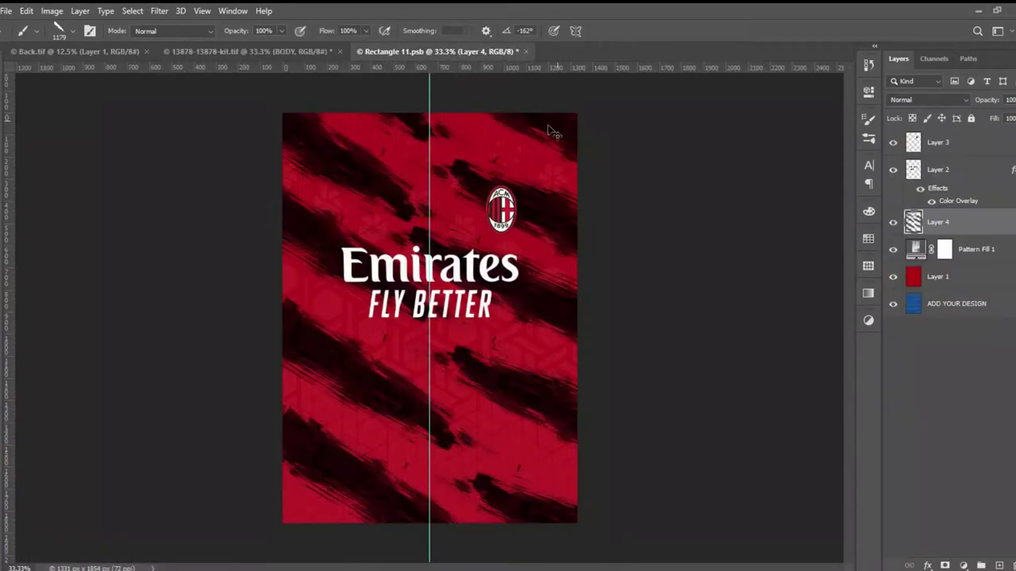
click(284, 53)
Fill the LEFT ARM sleeve red, add the hexagon Pattern Fill 1, and save.
double_click(924, 216)
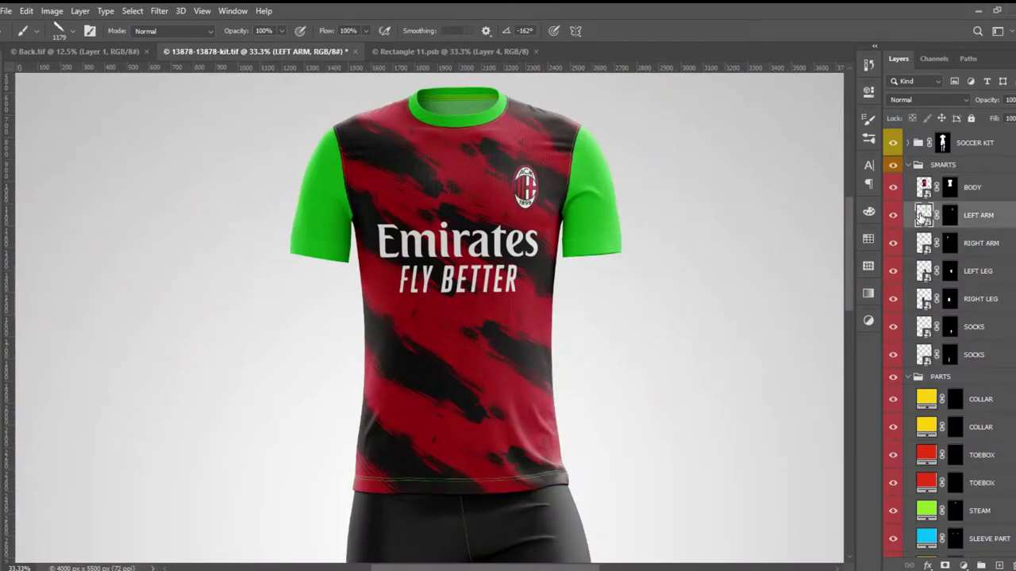
key(g)
click(443, 300)
click(500, 58)
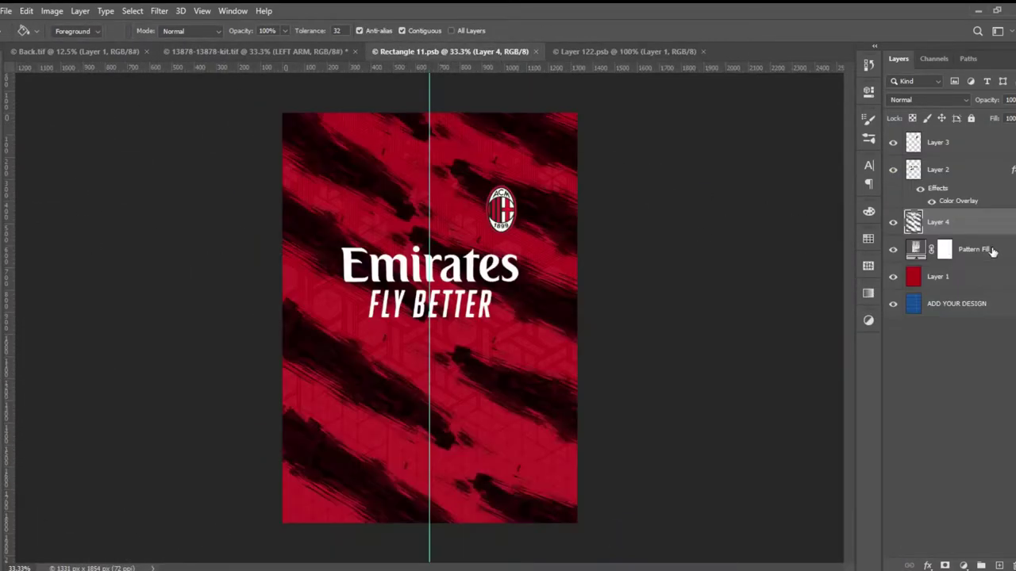
key(v)
mouse_move(464, 215)
mouse_down()
mouse_move(431, 329)
mouse_move(459, 324)
mouse_up()
key(ctrl+s)
click(321, 52)
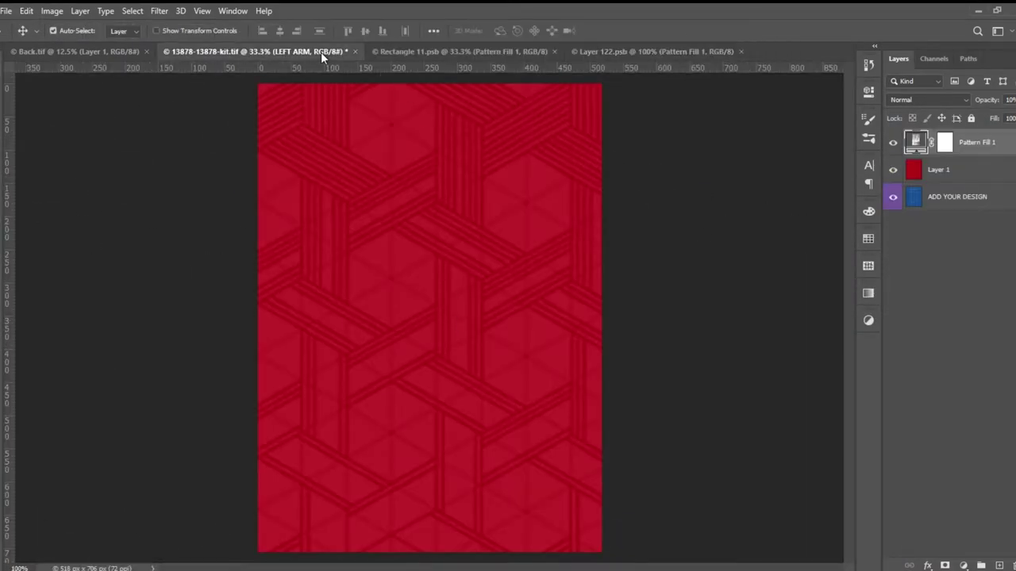
Give the second sleeve the same red fill and hexagon pattern, then close and save the sleeve documents.
double_click(924, 242)
key(g)
click(595, 95)
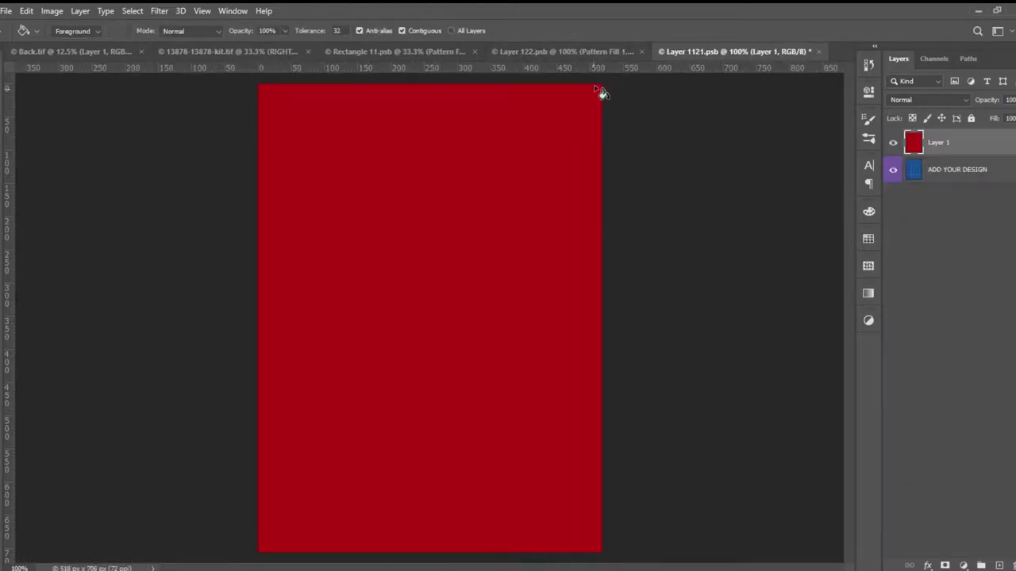
click(568, 52)
key(v)
drag(428, 317, 442, 294)
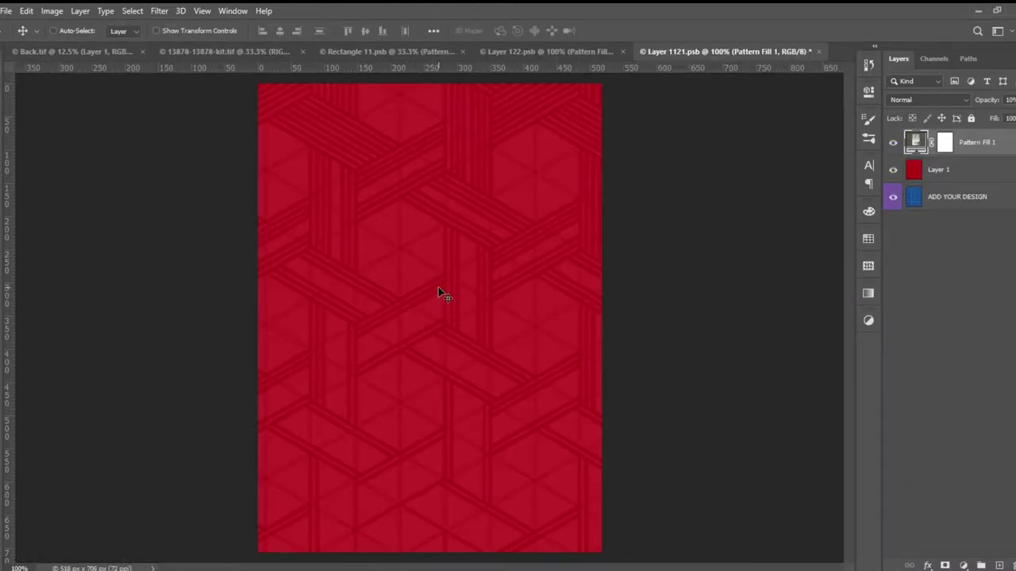
click(622, 51)
key(ctrl+w)
Open the LEFT LEG shorts smart object for editing.
scroll(519, 389, down, 2)
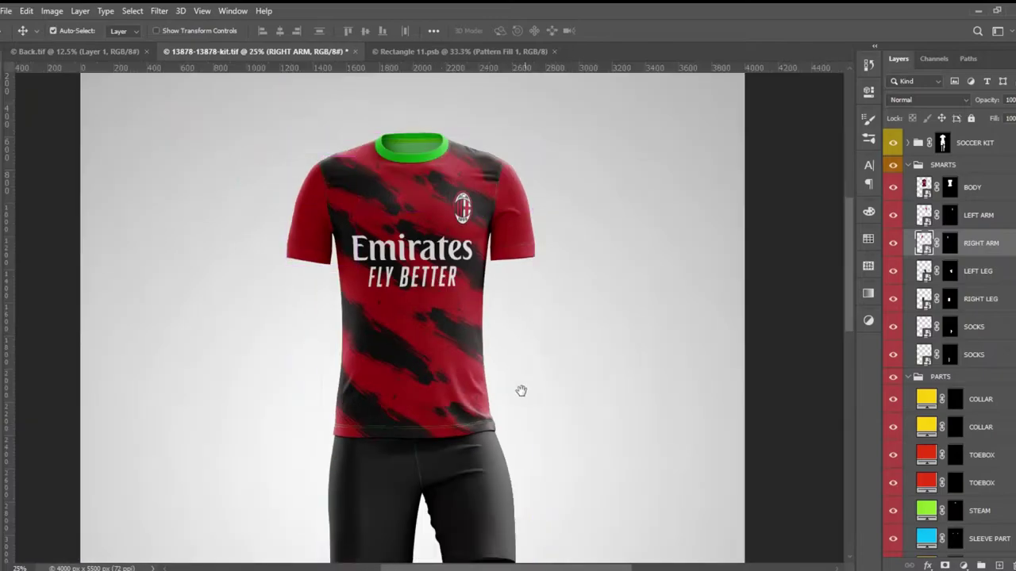
scroll(523, 372, down, 1)
double_click(924, 271)
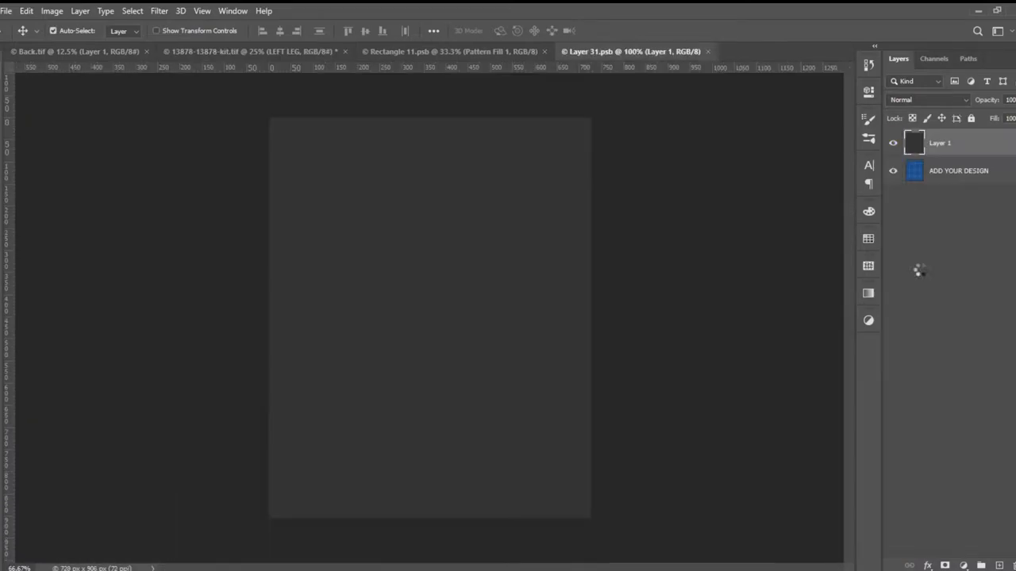
Copy the AC Milan crest from Rectangle 11 into the shorts leg artwork and save.
click(478, 52)
key(ctrl+shift+Tab)
key(ctrl+Tab)
key(ctrl+shift+Tab)
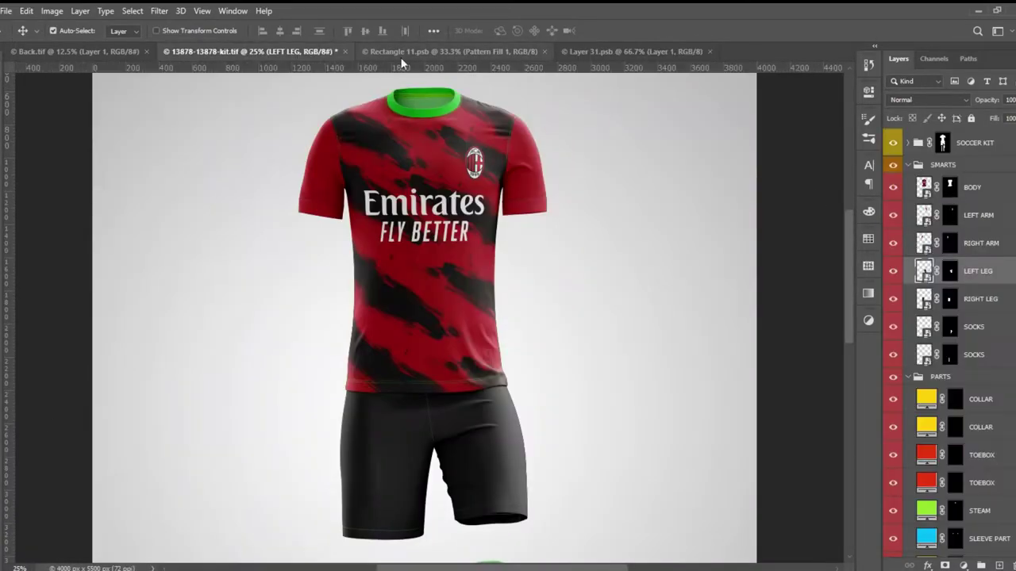
click(402, 58)
drag(587, 70, 363, 381)
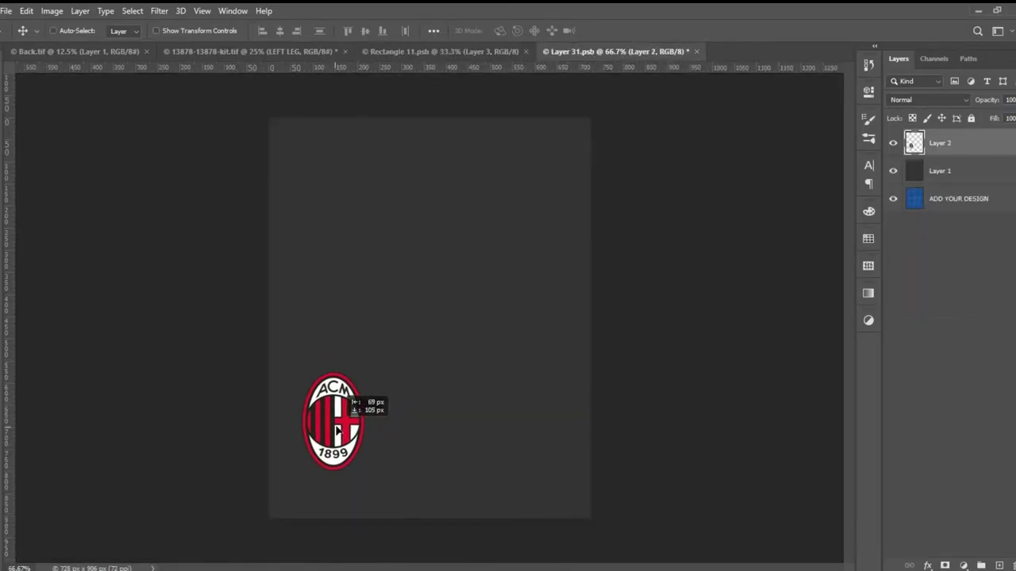
key(ctrl+s)
click(314, 51)
Move the crest onto the right leg artwork and delete it from the left leg.
click(624, 51)
key(ctrl+shift+Tab)
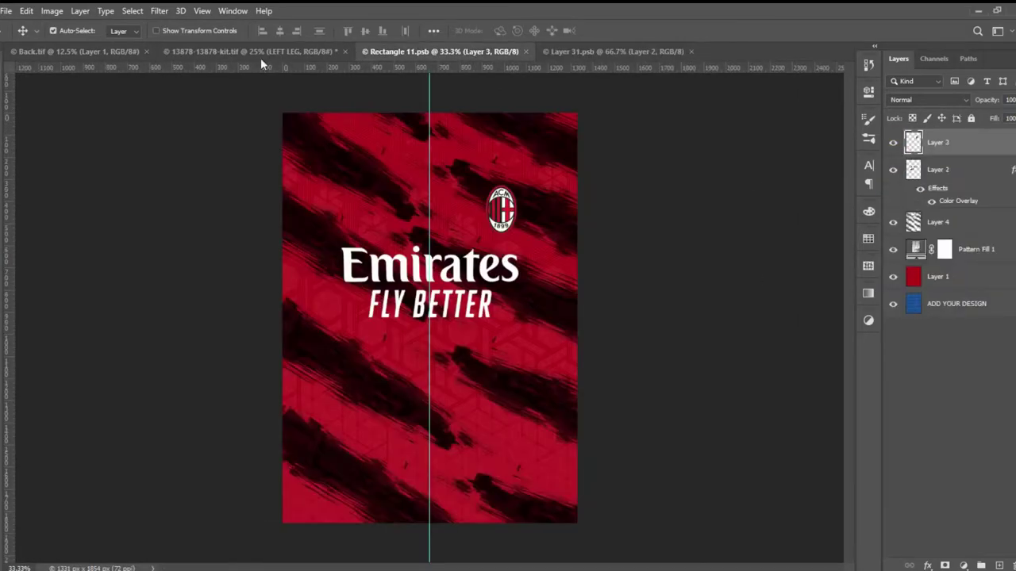
click(260, 52)
click(556, 52)
drag(334, 421, 325, 417)
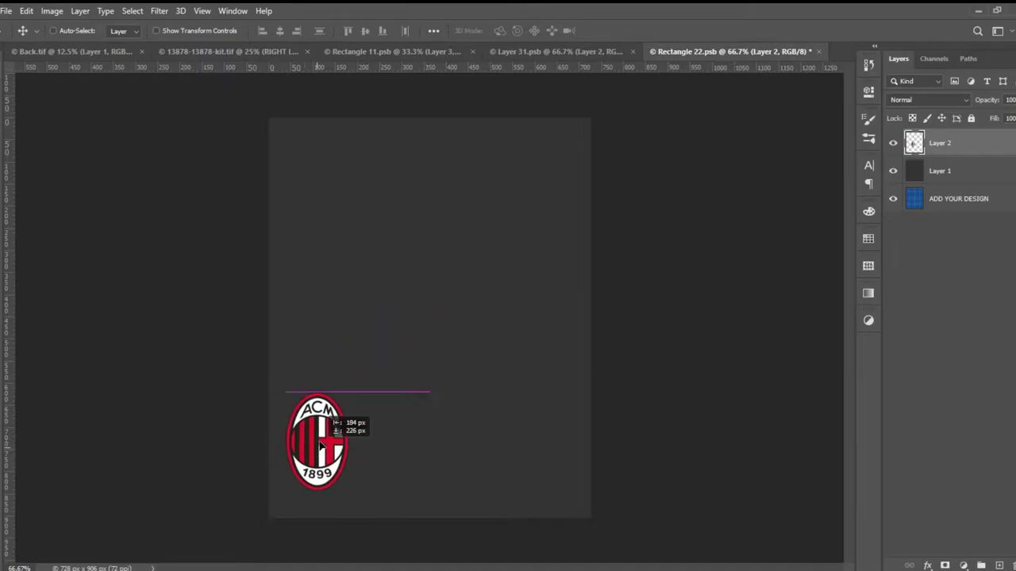
click(597, 52)
key(Delete)
Paste the crest low on the right leg, save Rectangle 22, and close it.
click(277, 51)
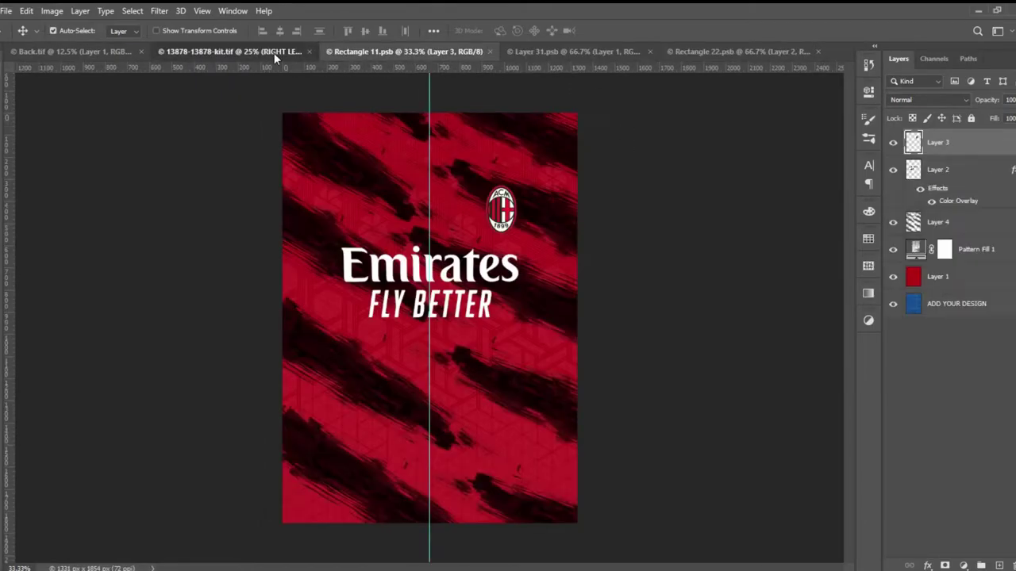
click(679, 51)
key(ctrl+v)
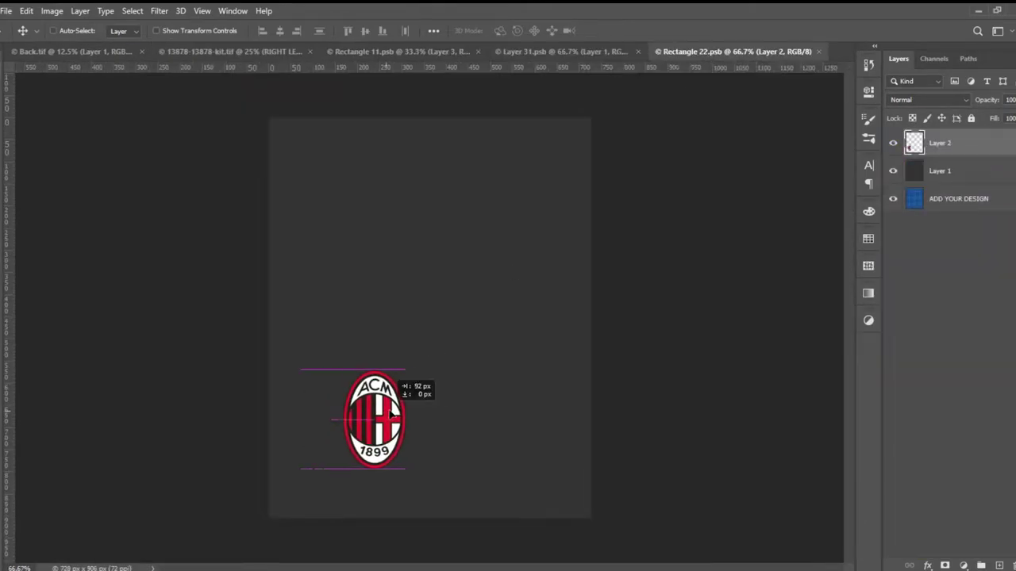
key(ctrl+s)
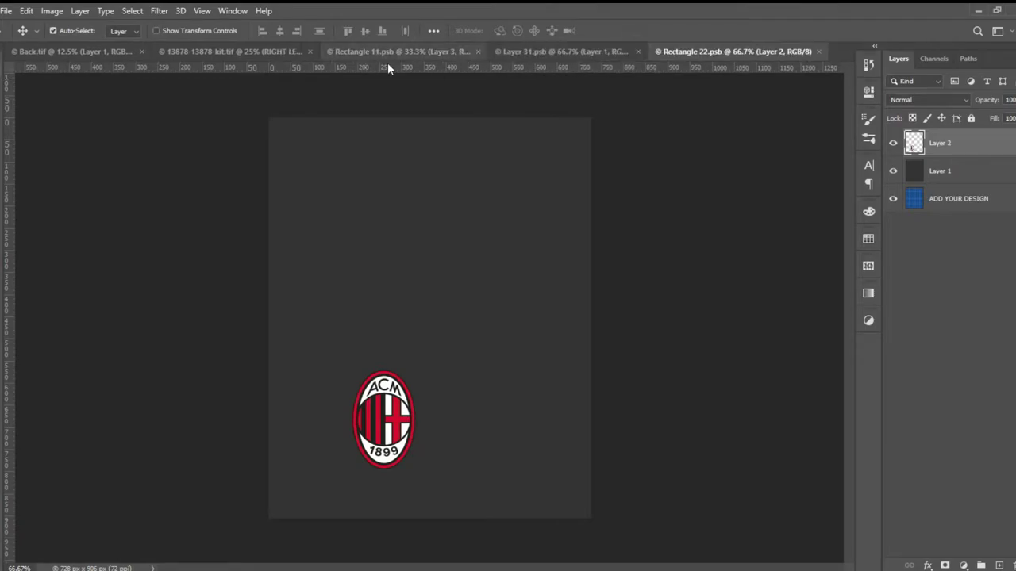
click(243, 50)
click(819, 51)
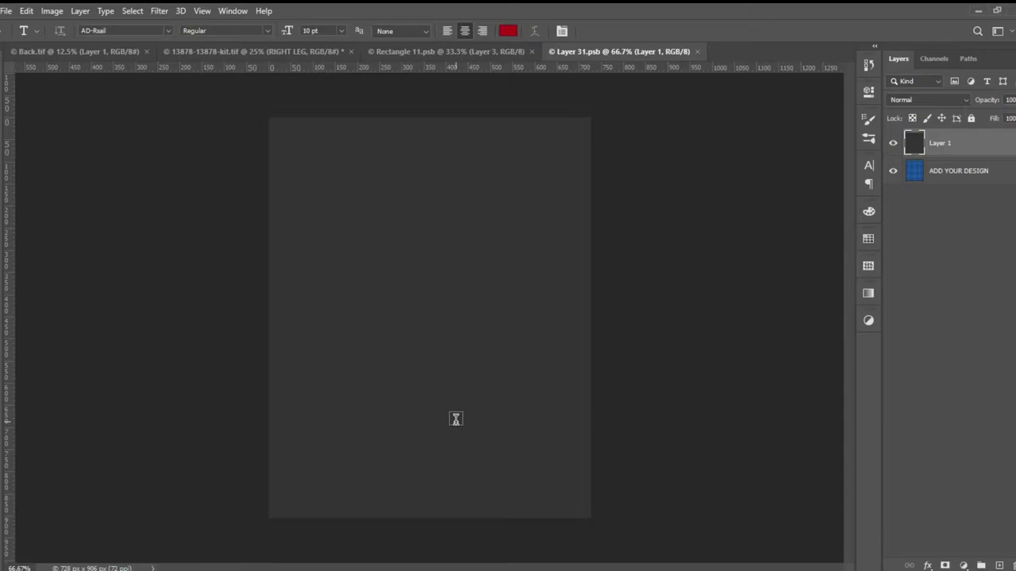
Set the red 21 text to 72 pt American Captain and commit it.
click(341, 30)
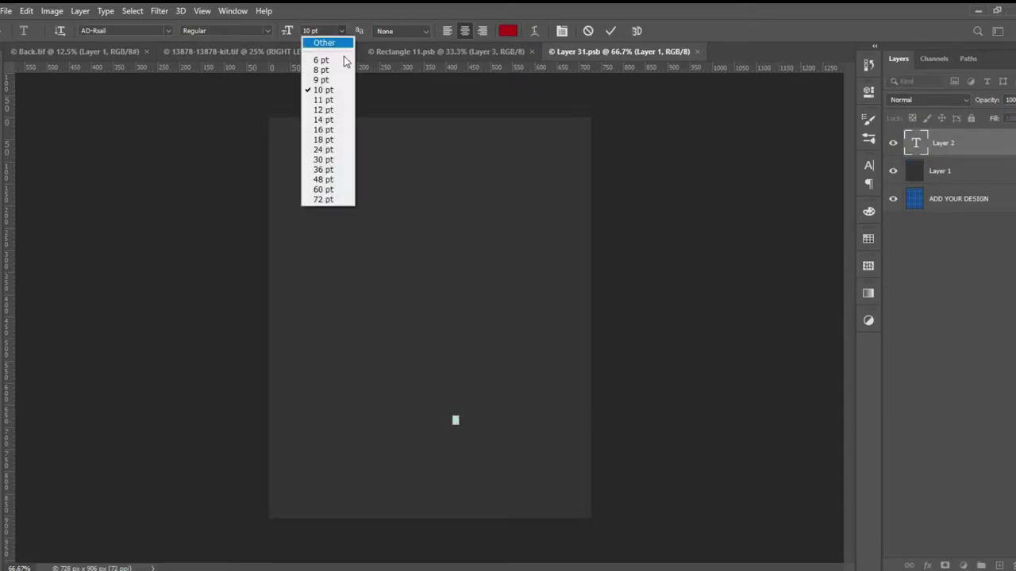
click(317, 197)
click(169, 28)
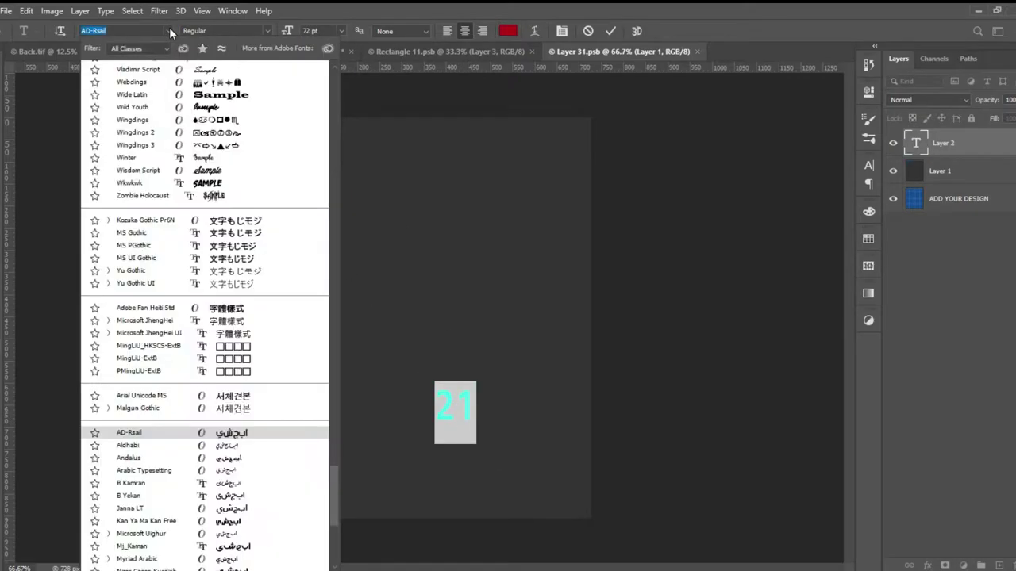
drag(333, 360, 331, 95)
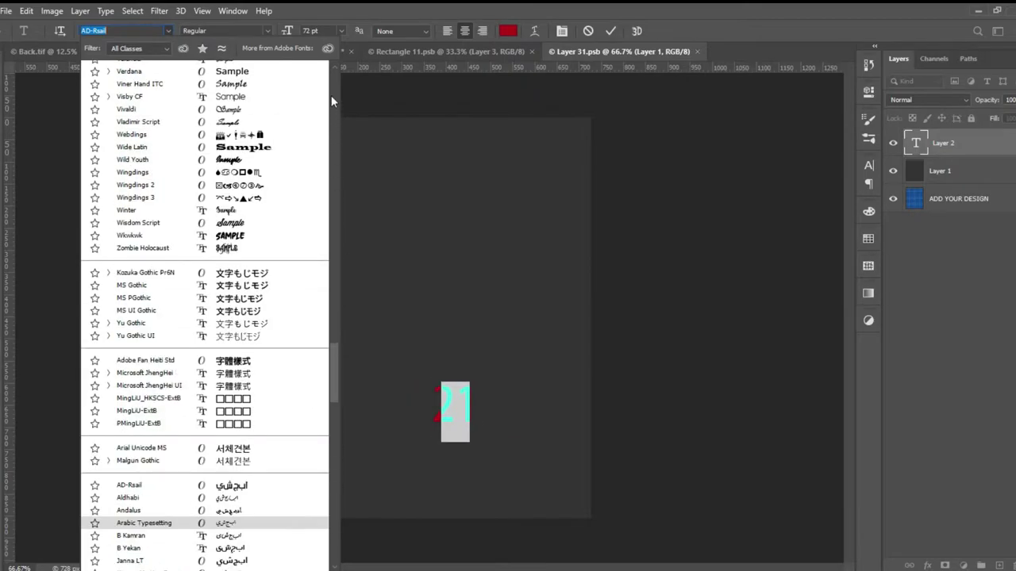
click(254, 160)
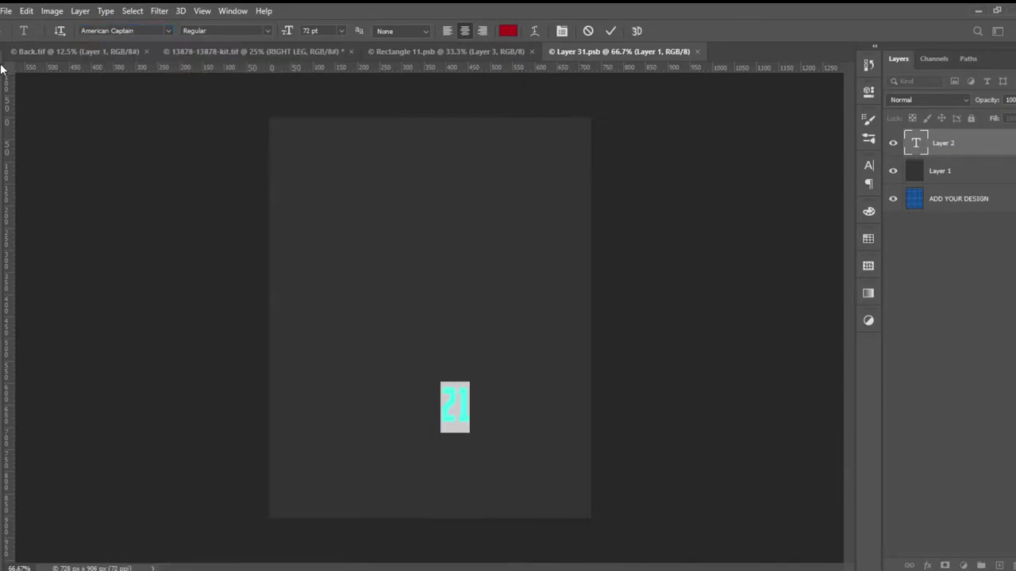
key(ctrl+Return)
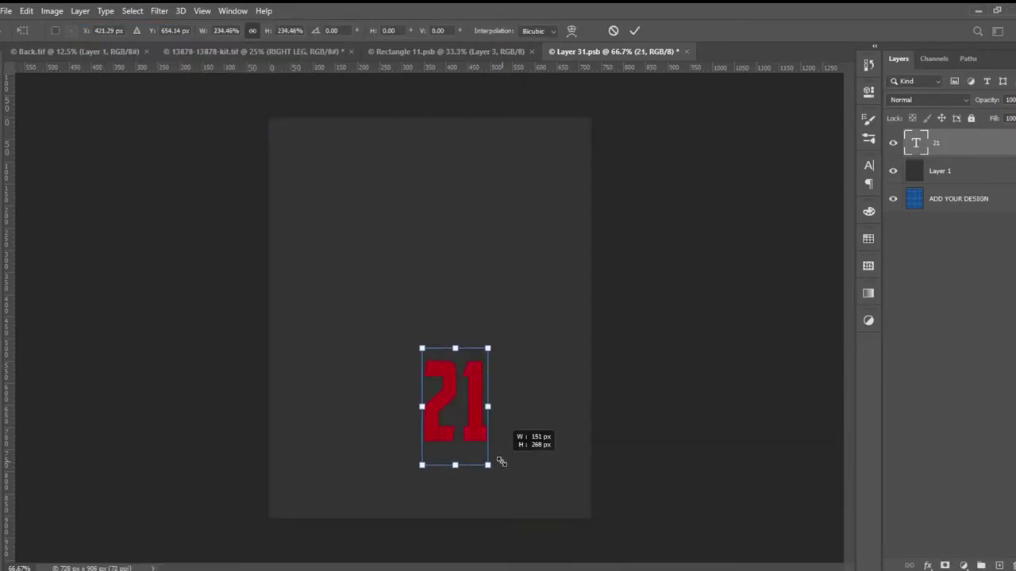
Enlarge the 21 on the left leg and enable a Stroke layer style.
click(635, 30)
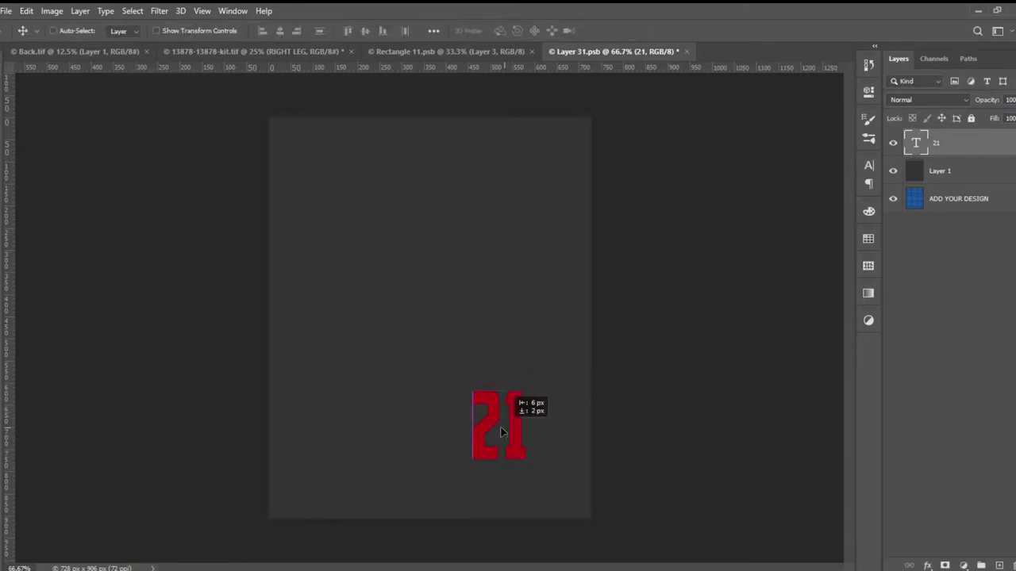
click(324, 52)
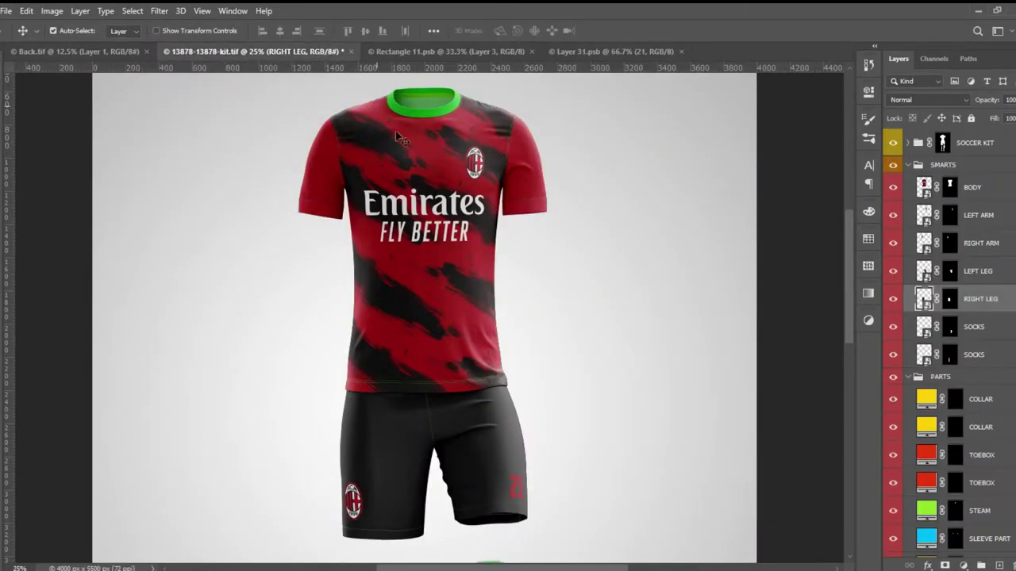
click(579, 50)
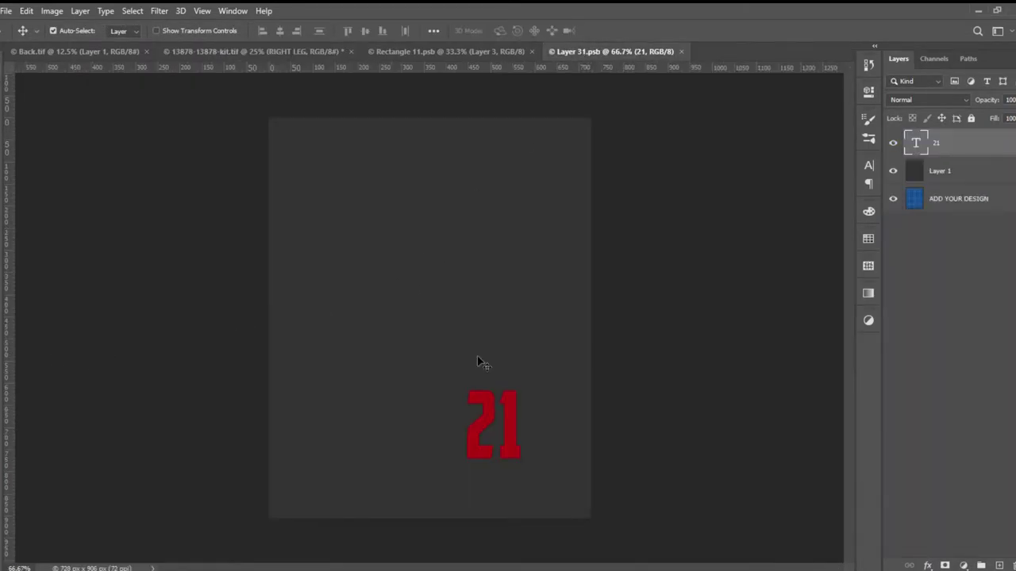
double_click(987, 151)
click(570, 320)
click(529, 320)
click(583, 235)
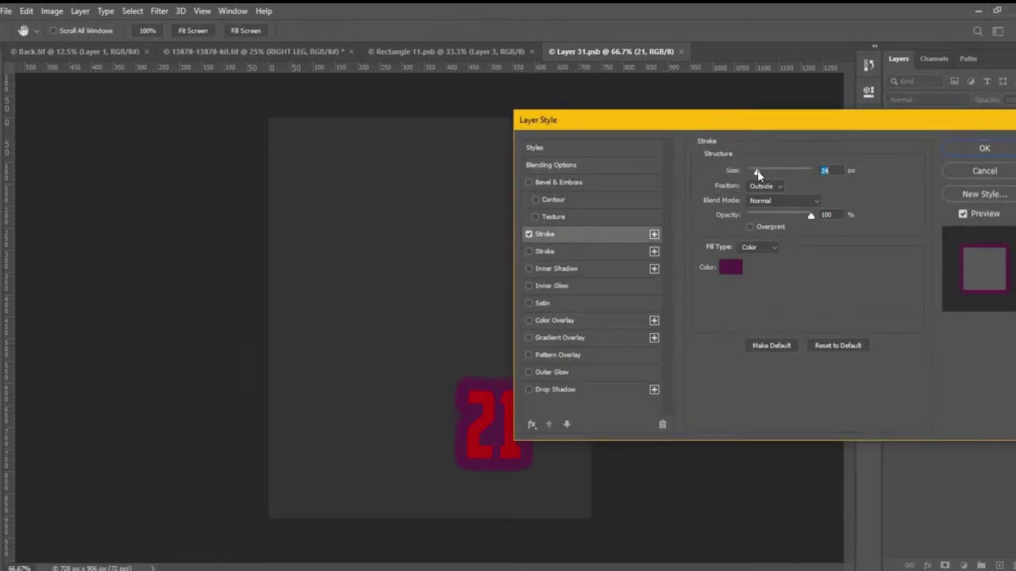
Make the 21 outline a thinner black stroke and check the shorts on the mockup.
drag(757, 170, 751, 169)
click(731, 267)
click(658, 327)
click(960, 154)
click(960, 154)
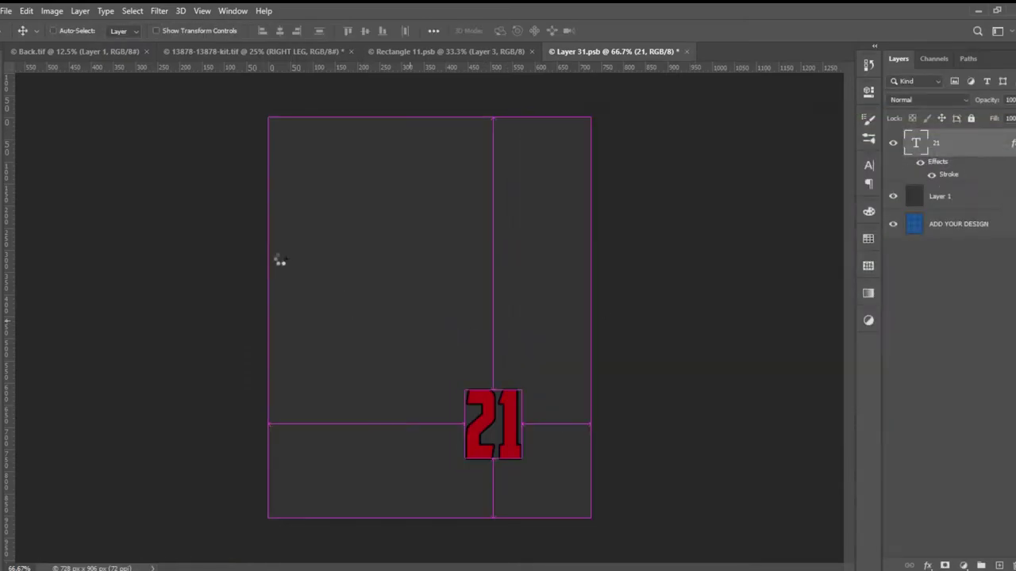
click(296, 50)
scroll(498, 355, up, 3)
drag(498, 355, 492, 162)
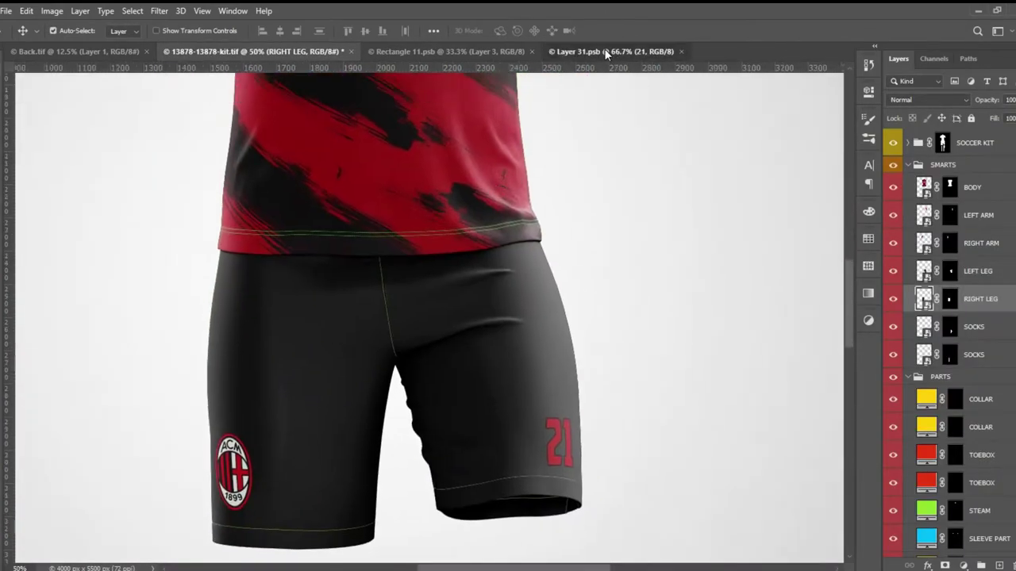
Recolour the 21 white, enlarge it slightly, and save Layer 31.psb.
click(615, 51)
double_click(500, 439)
click(508, 30)
text(ffffff)
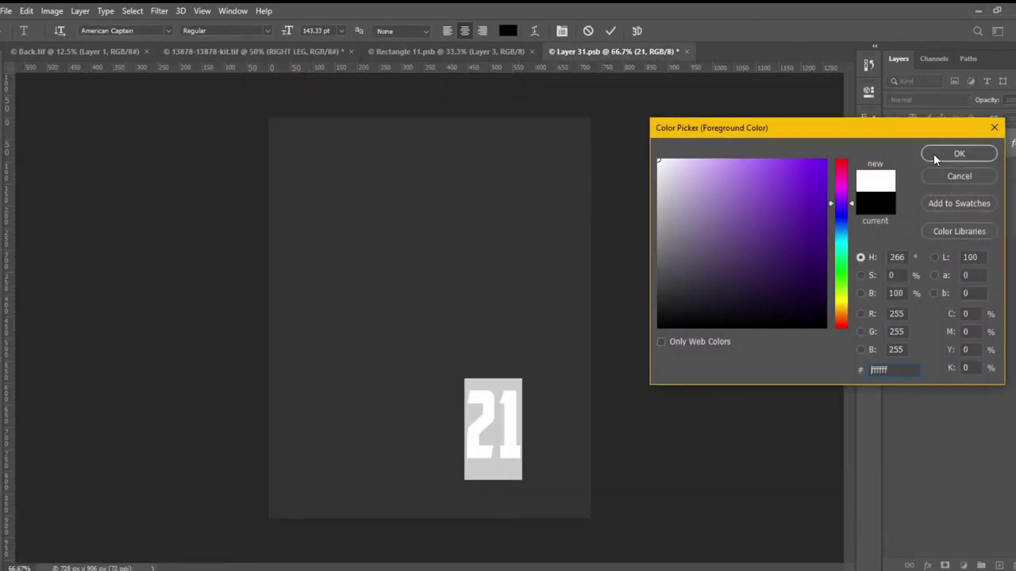
click(933, 153)
key(ctrl+Return)
key(ctrl+t)
drag(519, 475, 535, 496)
key(Return)
key(ctrl+s)
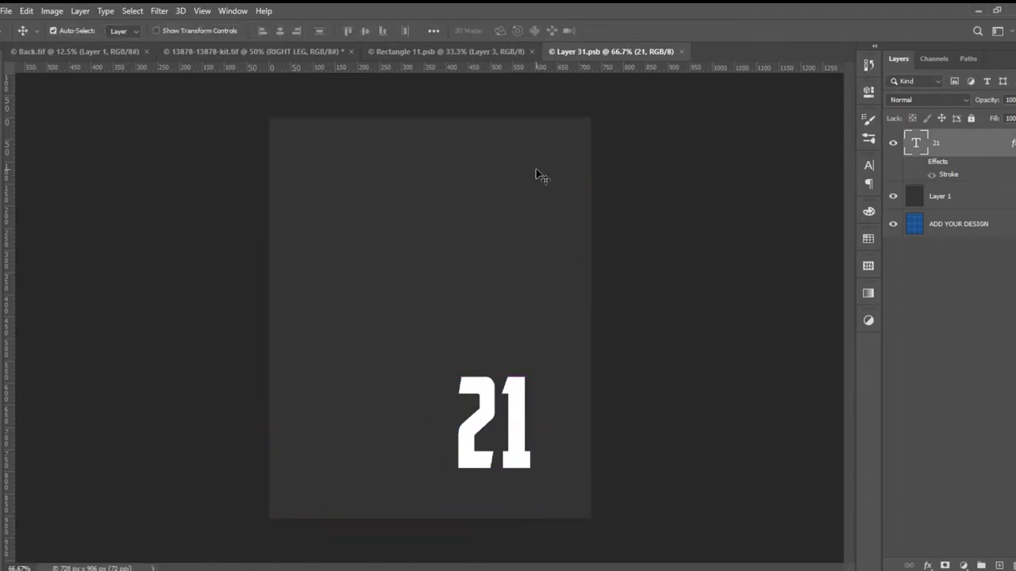
click(412, 50)
click(259, 51)
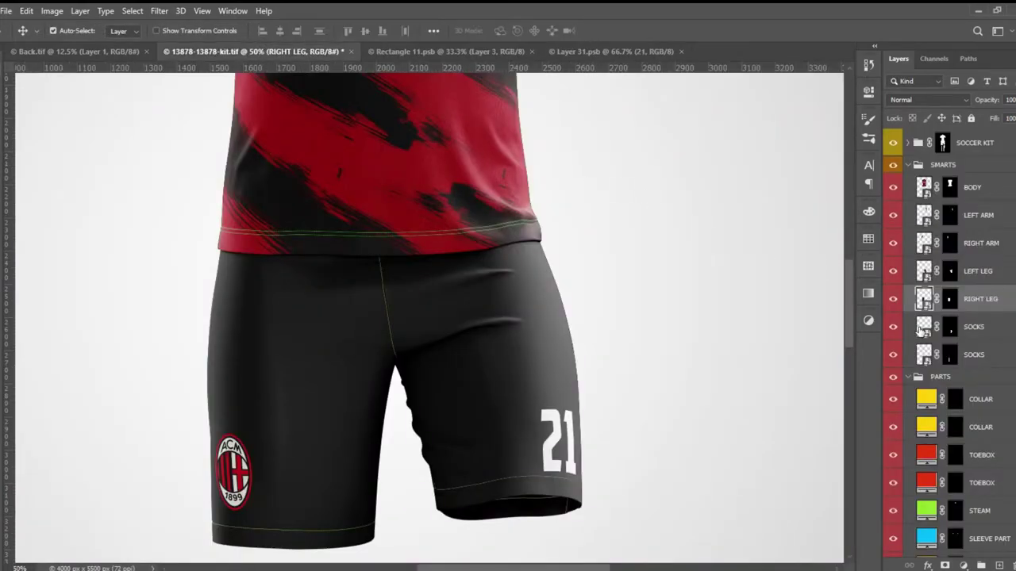
Open the SOCKS smart object and fill its green sock shapes with the Paint Bucket.
double_click(923, 326)
click(932, 197)
key(g)
click(416, 358)
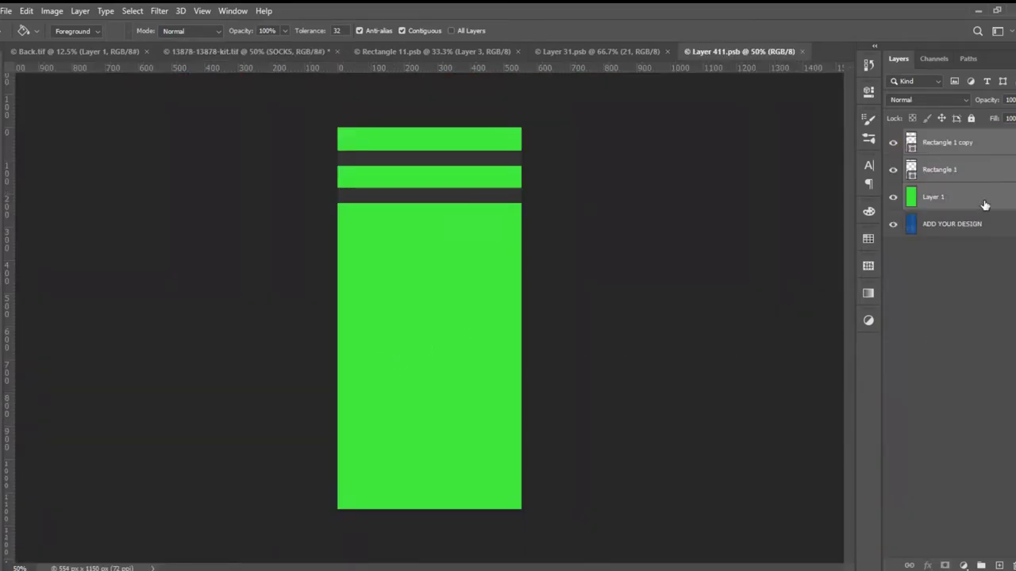
Fill the green sock shapes with red.
click(802, 51)
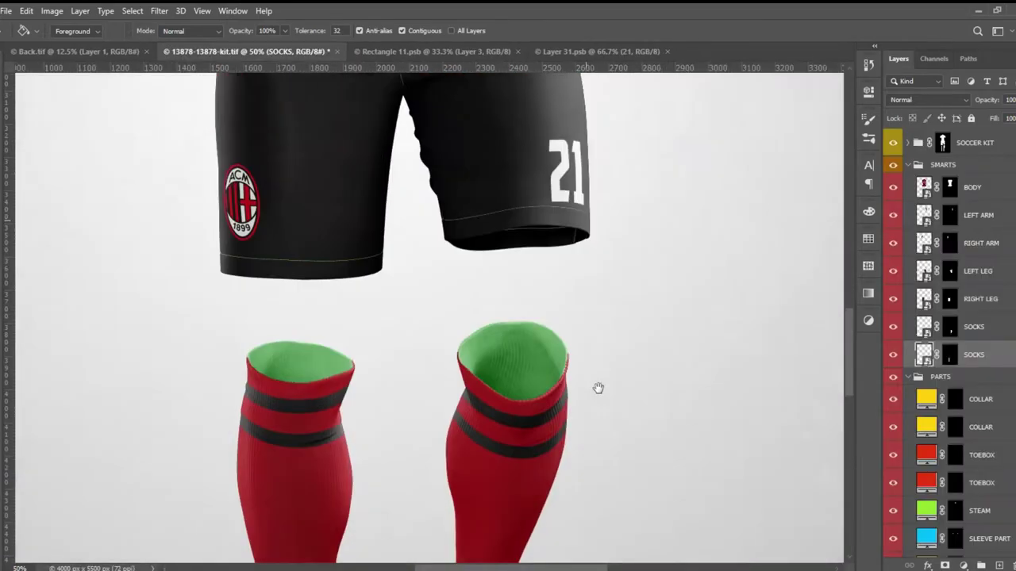
scroll(605, 281, up, 5)
scroll(925, 340, down, 5)
scroll(524, 193, up, 10)
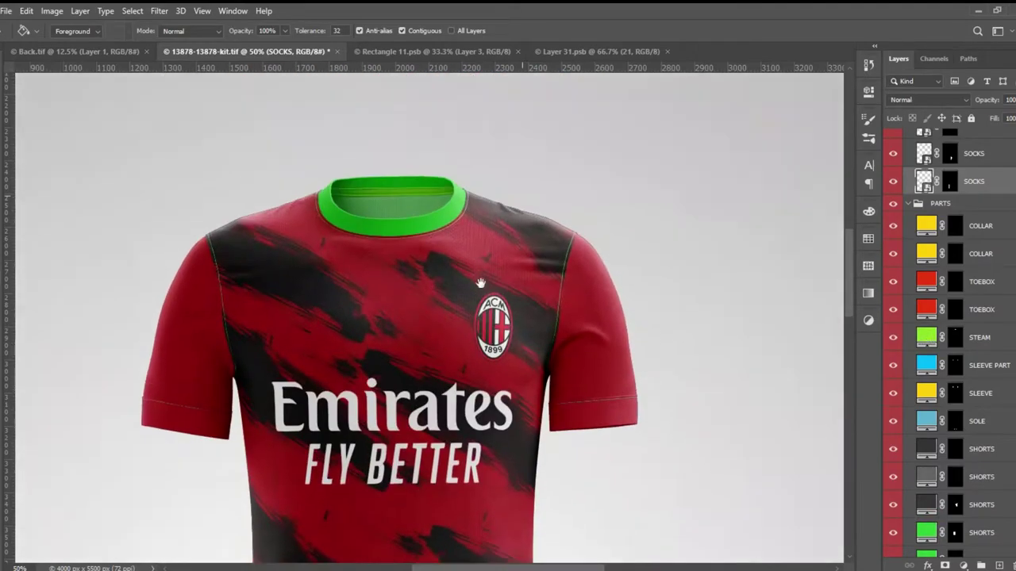
Recolour the inner collar stripe, sleeve part and sleeves with the shirt's sampled red.
drag(480, 284, 517, 217)
double_click(926, 338)
text(000000)
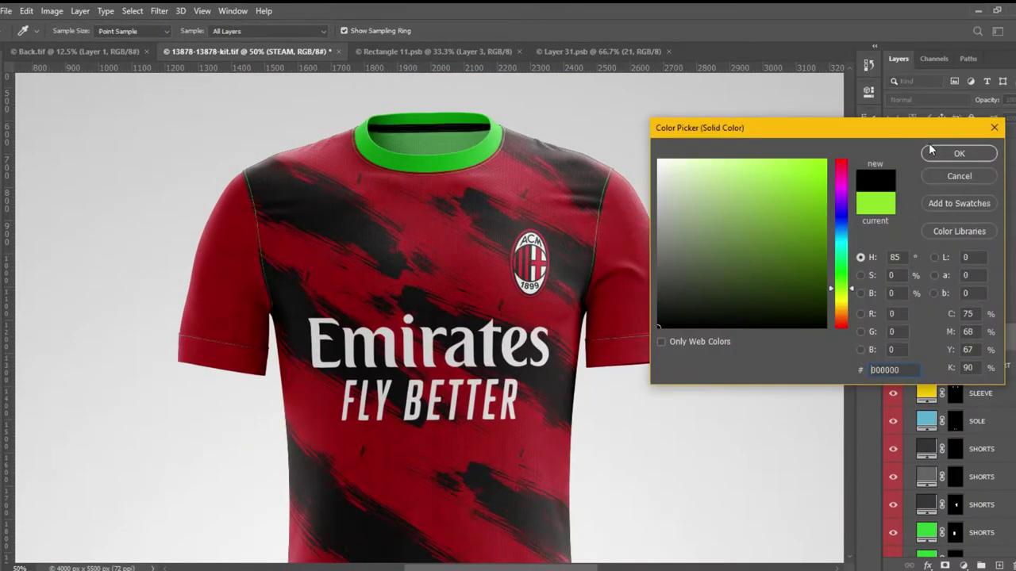
click(243, 338)
click(958, 153)
double_click(919, 371)
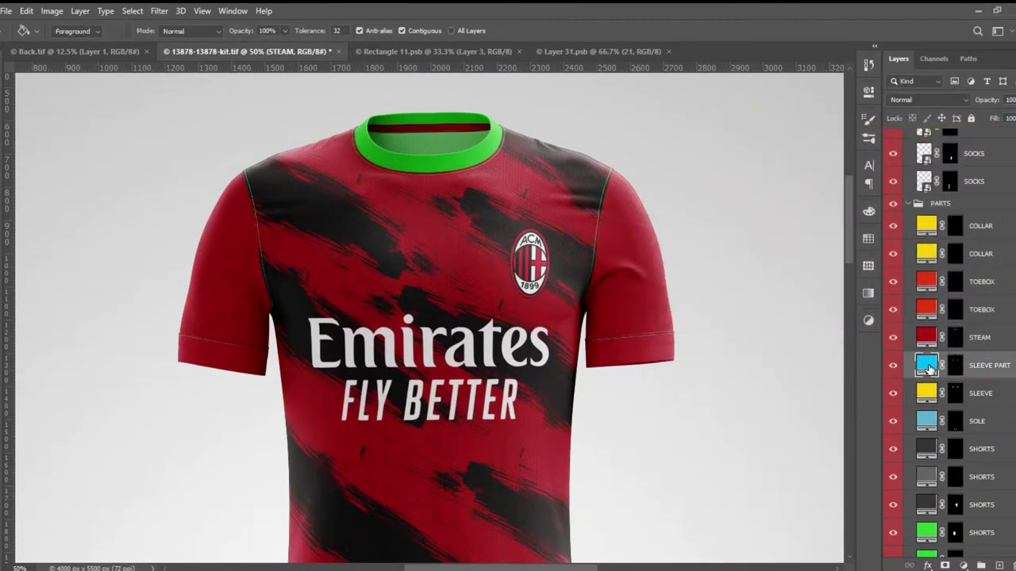
click(229, 310)
click(959, 153)
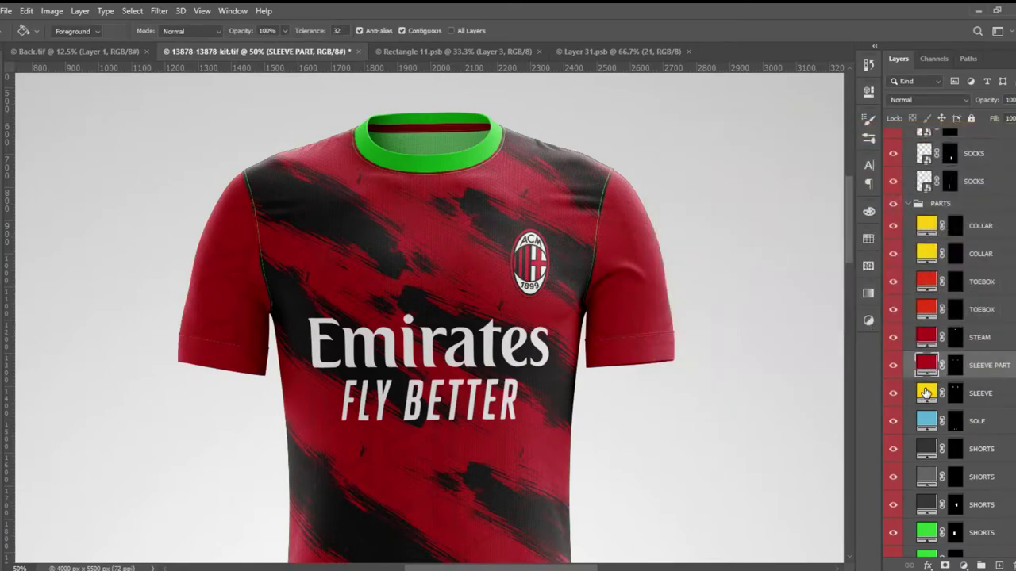
double_click(926, 393)
click(229, 311)
click(951, 155)
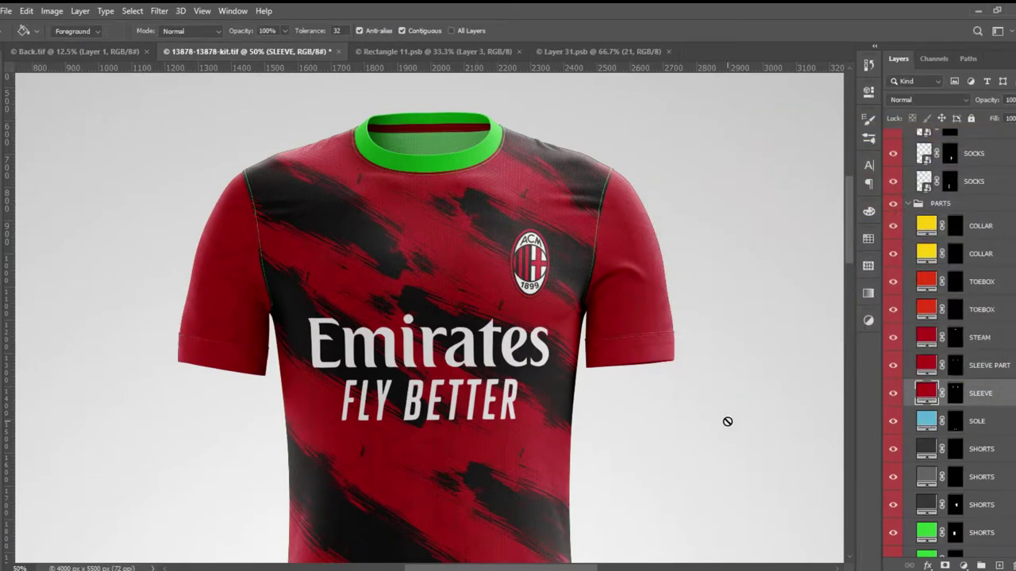
Set the shorts and collar fill layers to the sampled dark grey.
scroll(809, 472, down, 5)
double_click(926, 532)
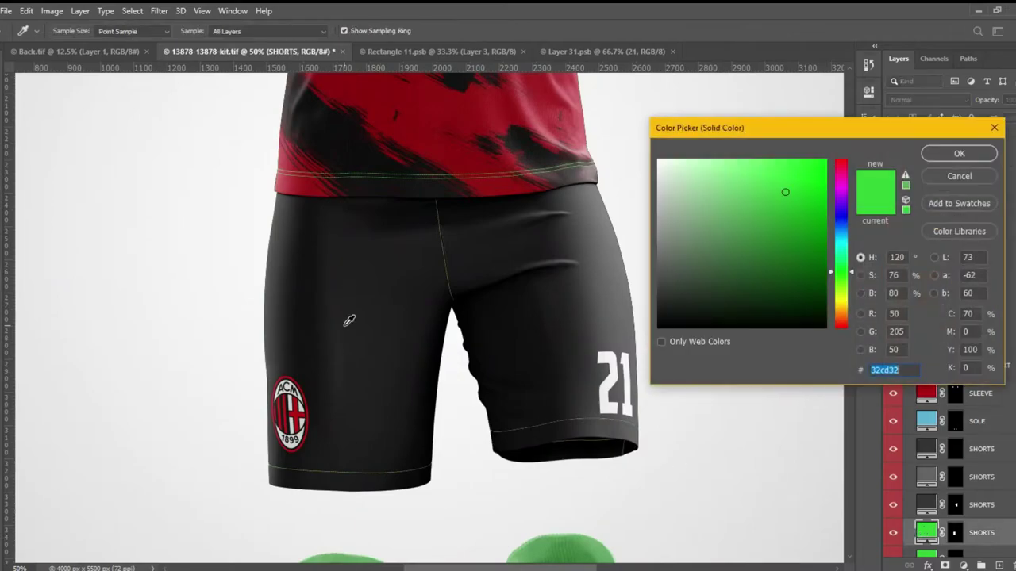
click(341, 322)
click(959, 153)
scroll(924, 371, down, 3)
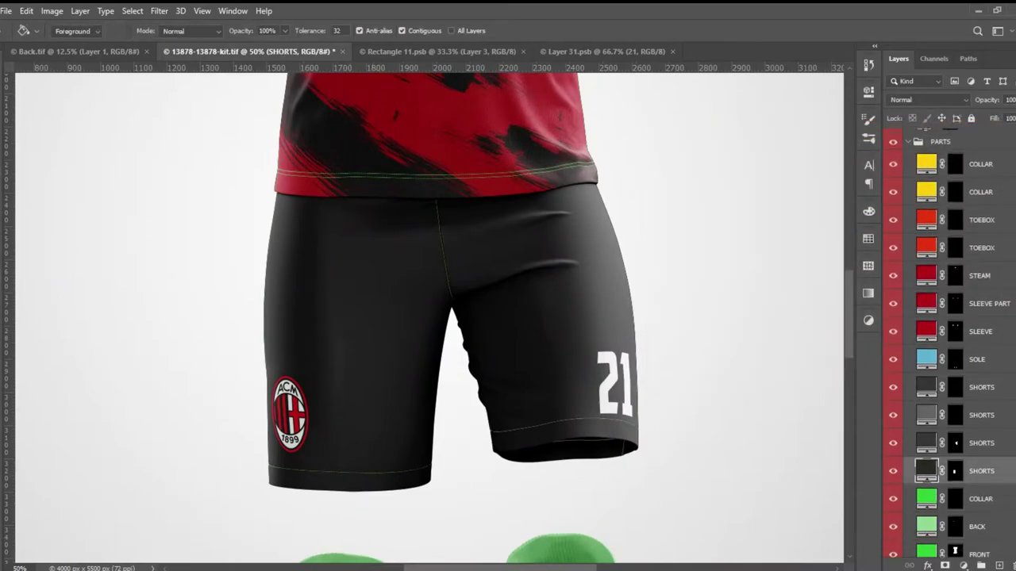
scroll(923, 371, down, 2)
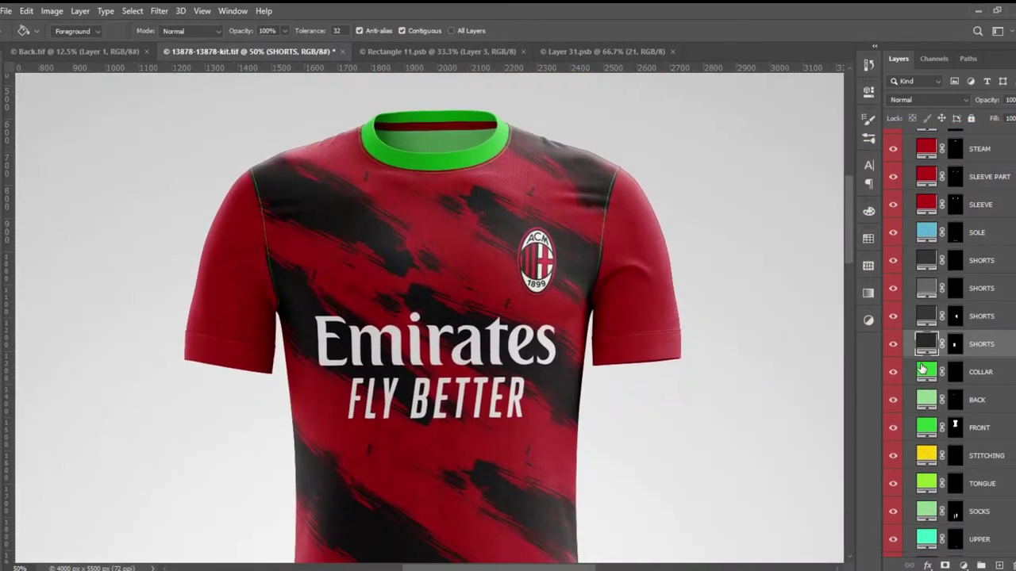
double_click(922, 369)
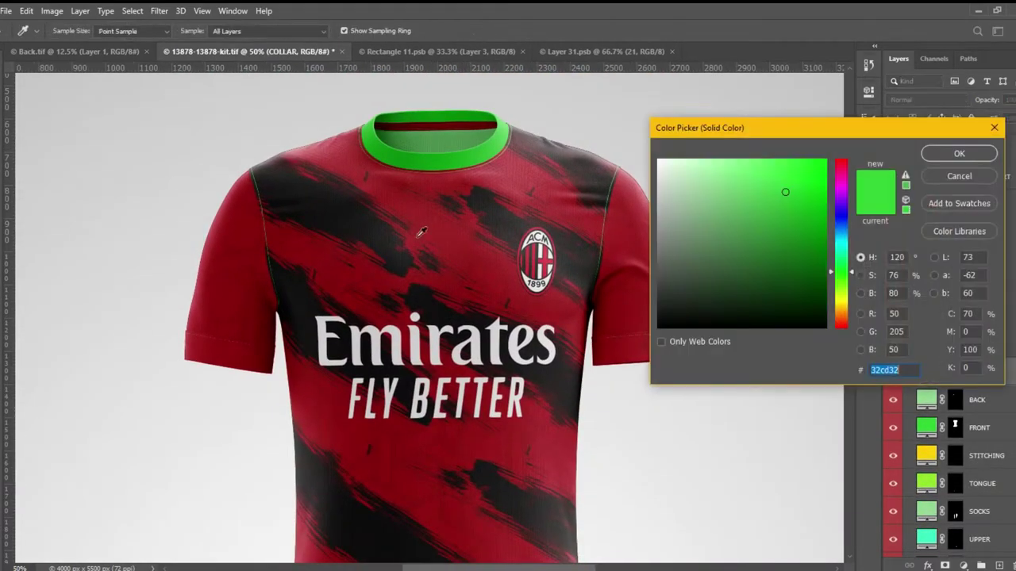
click(630, 292)
click(958, 153)
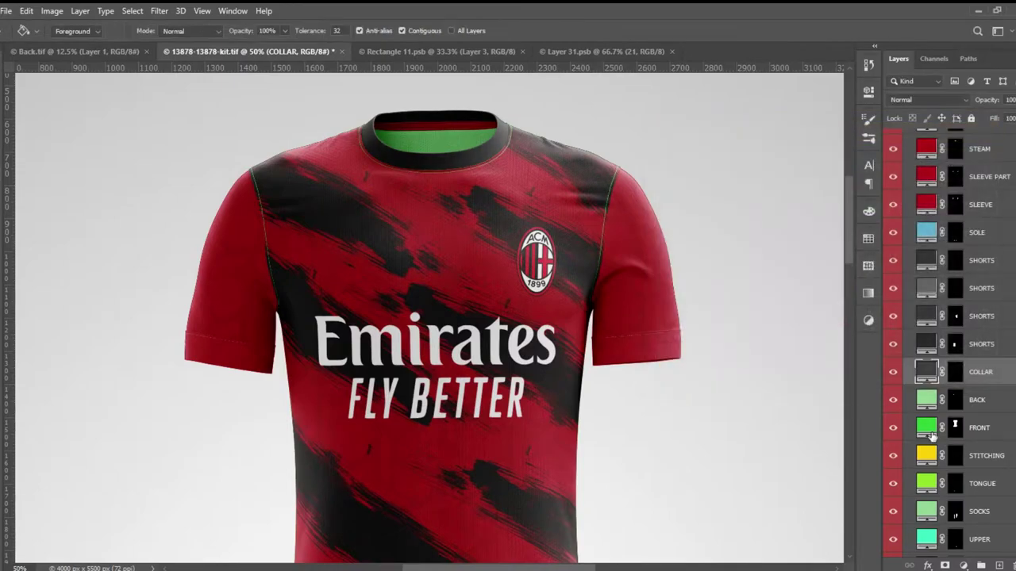
Make the shirt back, shirt front and stitching fill layers the jersey red.
double_click(926, 400)
click(384, 305)
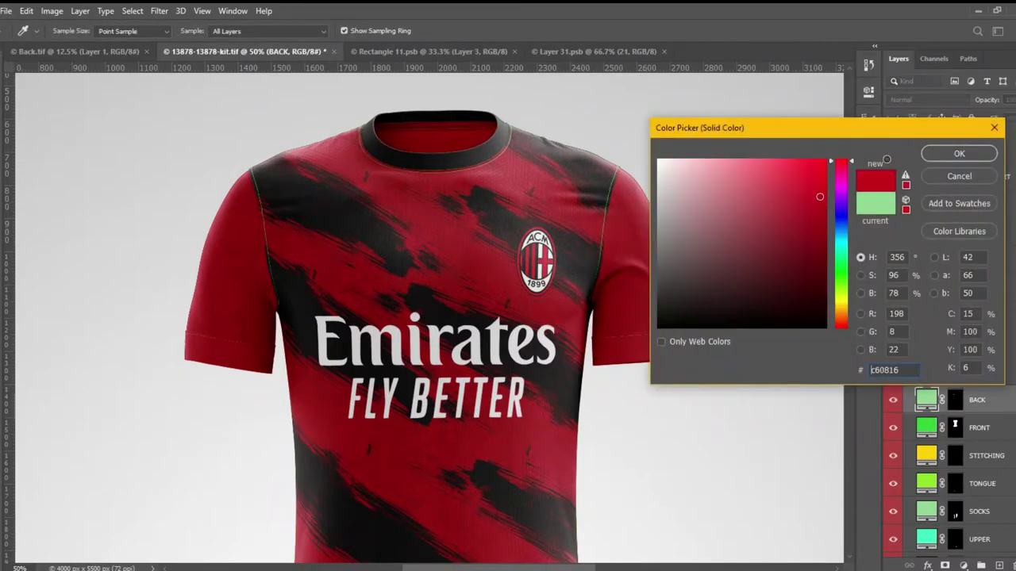
click(959, 153)
double_click(926, 428)
click(384, 306)
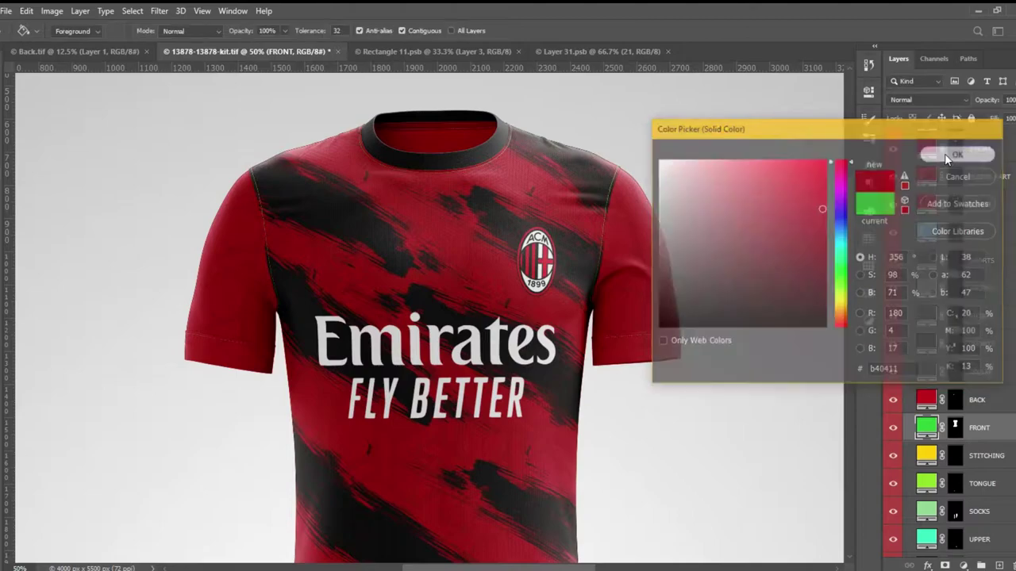
click(959, 154)
double_click(926, 456)
click(384, 305)
click(957, 153)
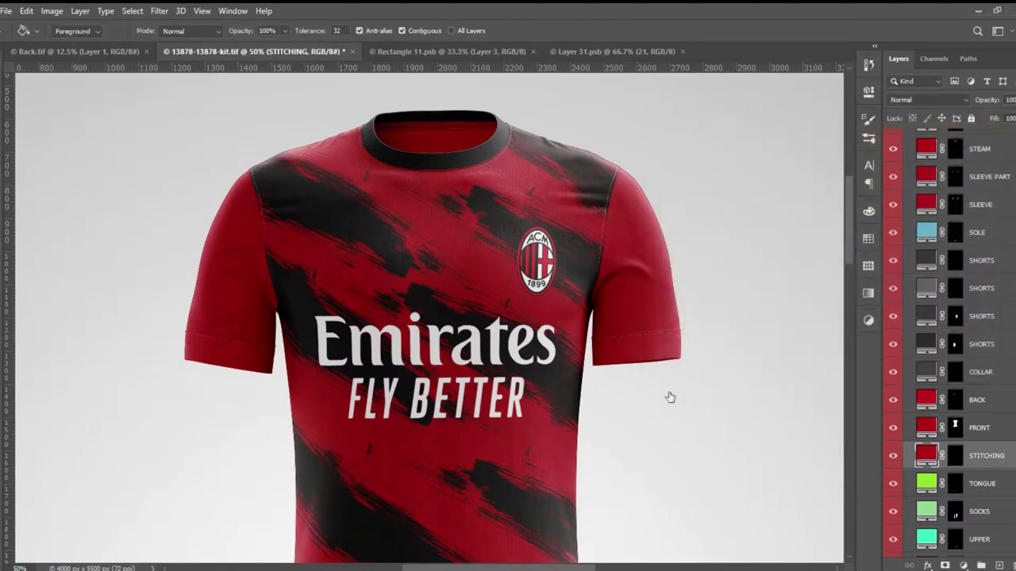
scroll(669, 397, down, 5)
Give the boot tongue a dark colour and turn the sock cuffs red.
scroll(617, 268, down, 3)
double_click(926, 483)
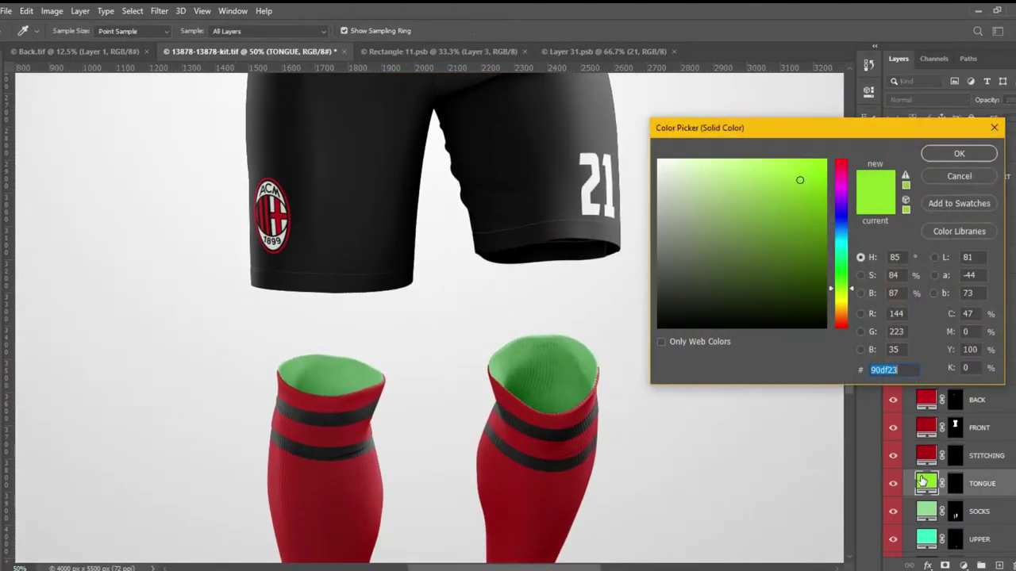
click(971, 161)
scroll(637, 415, down, 3)
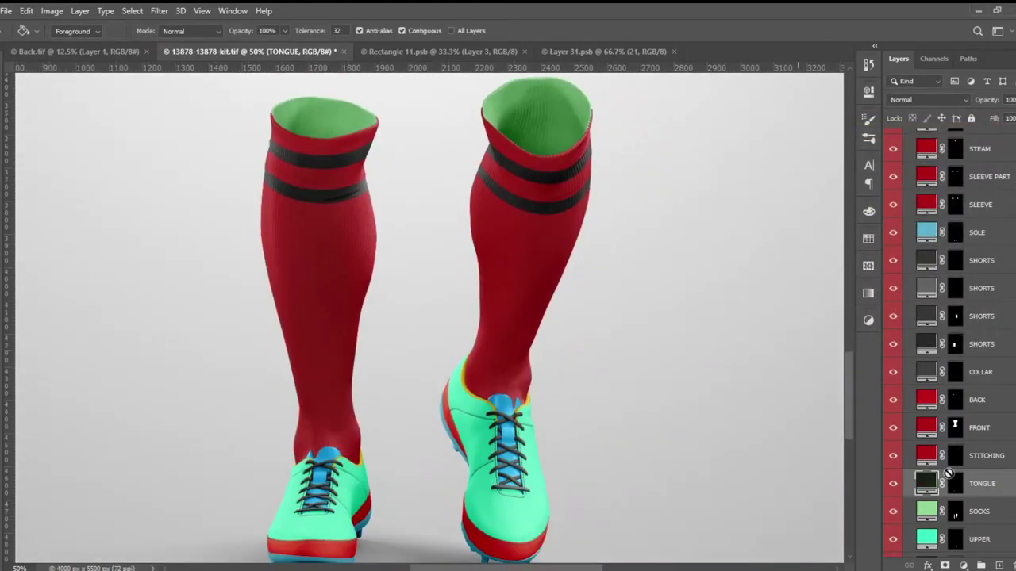
double_click(925, 511)
click(568, 240)
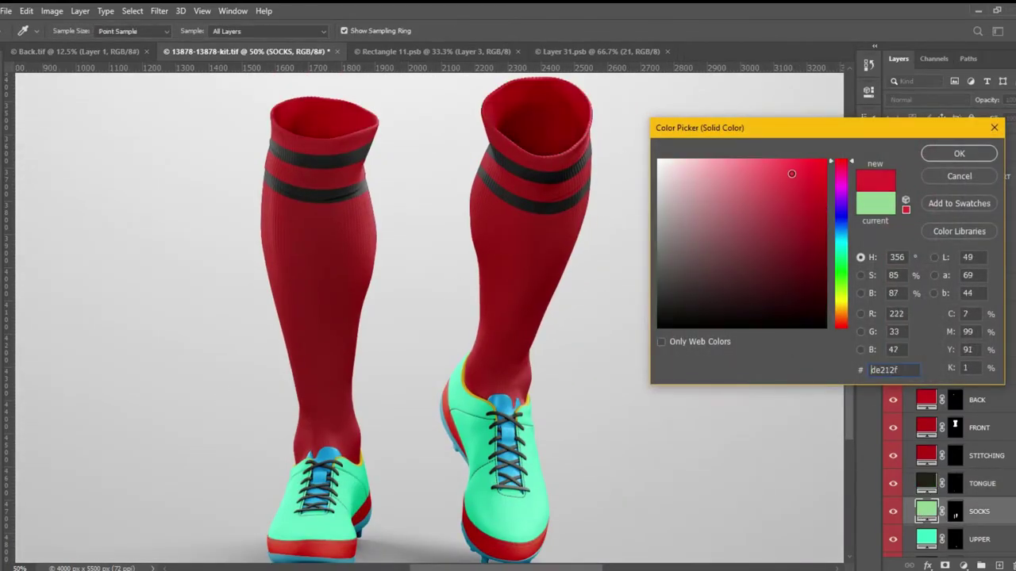
click(958, 153)
Set the boot upper to grey 535353, boot stitching red and main boot grey.
scroll(952, 437, down, 3)
double_click(925, 387)
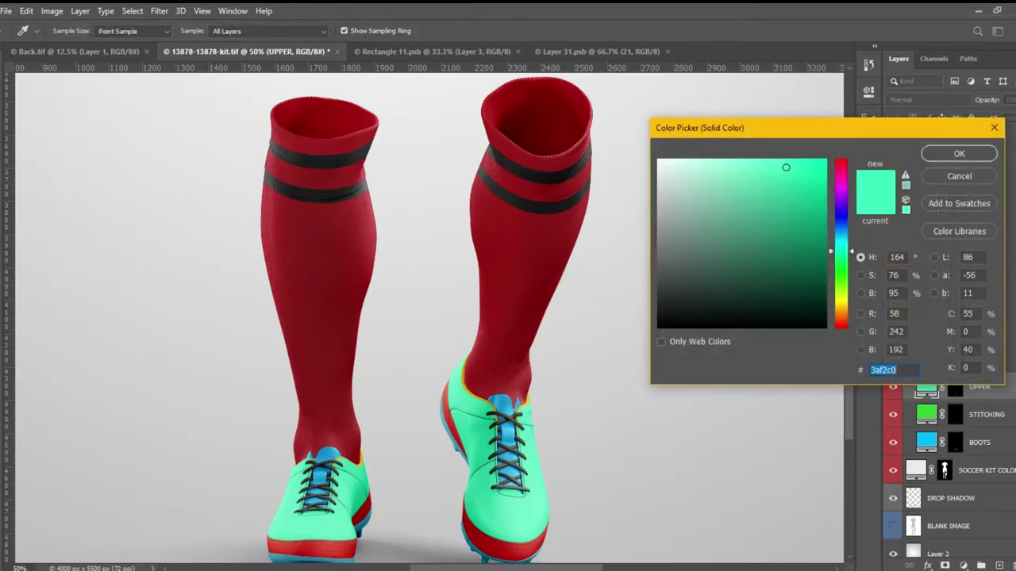
text(535353)
click(959, 153)
double_click(925, 415)
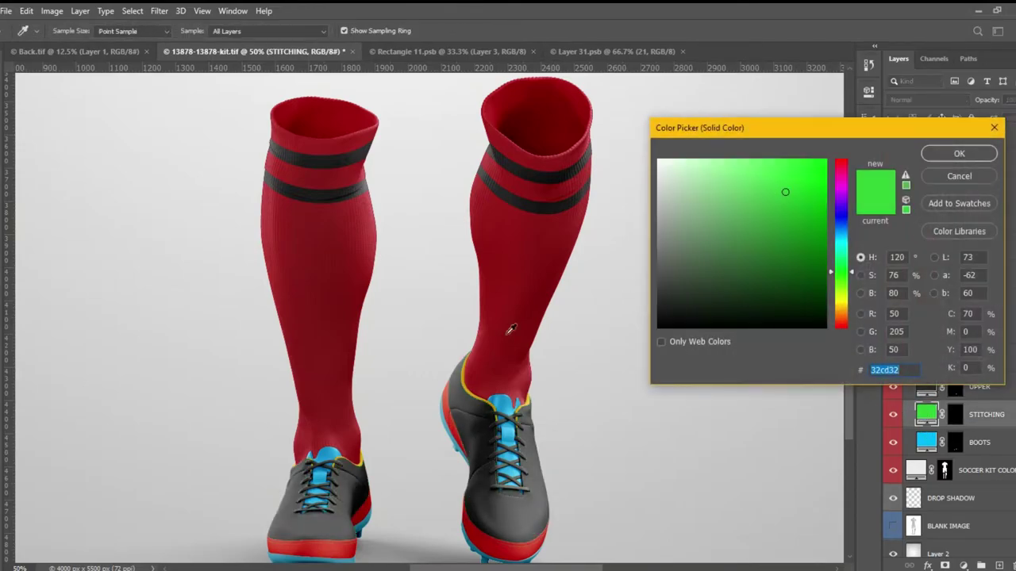
click(512, 329)
click(958, 153)
double_click(926, 442)
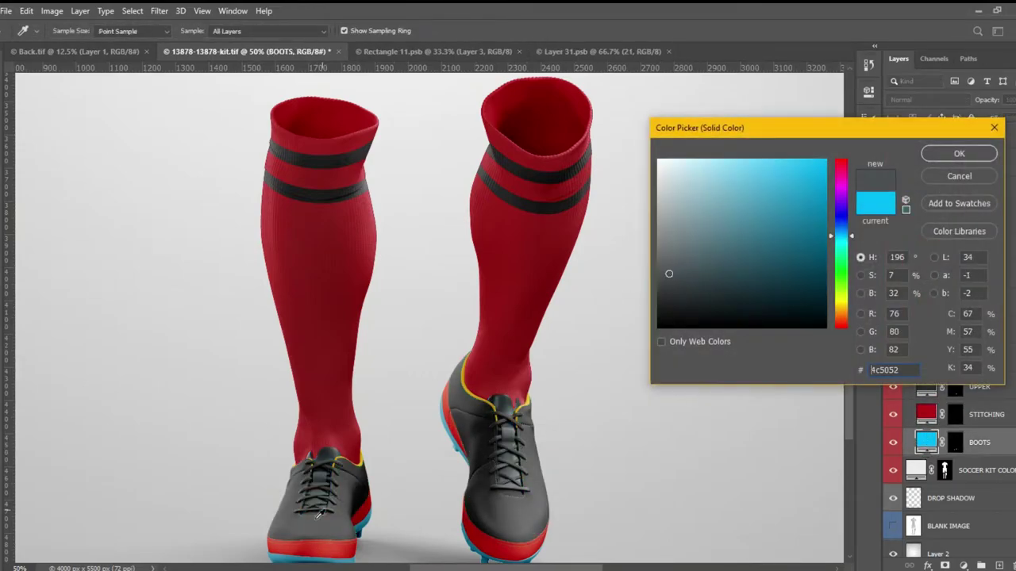
click(958, 153)
Make the boot soles red and set both collar layers to mid grey.
scroll(952, 436, down, 3)
double_click(925, 297)
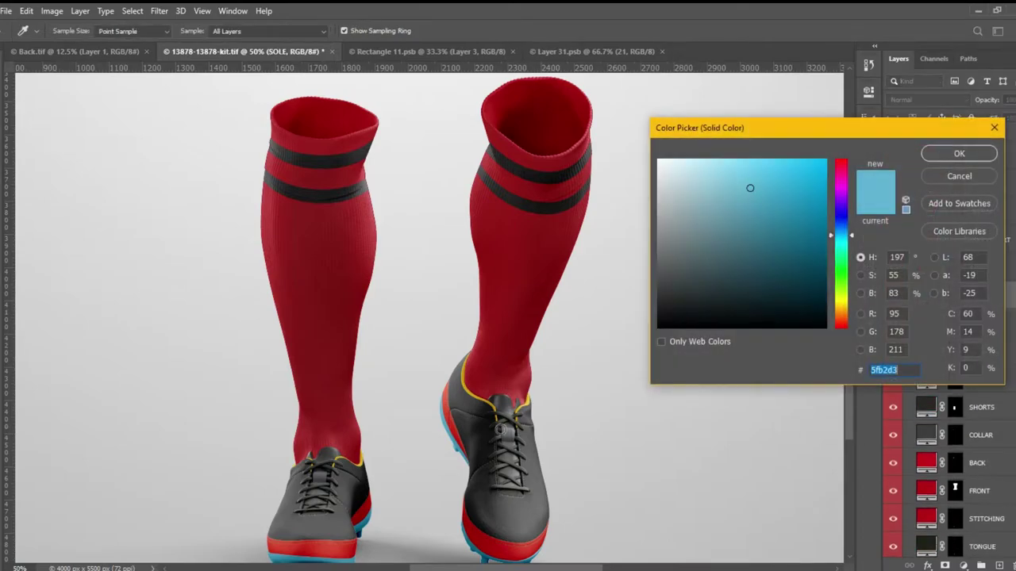
click(346, 518)
click(959, 153)
scroll(929, 332, up, 3)
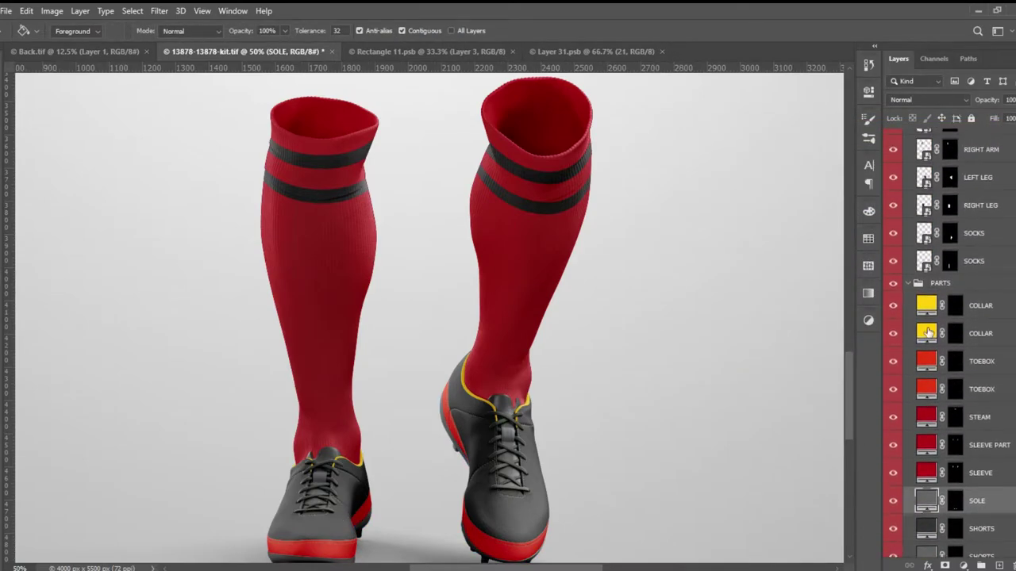
double_click(926, 331)
drag(481, 423, 465, 401)
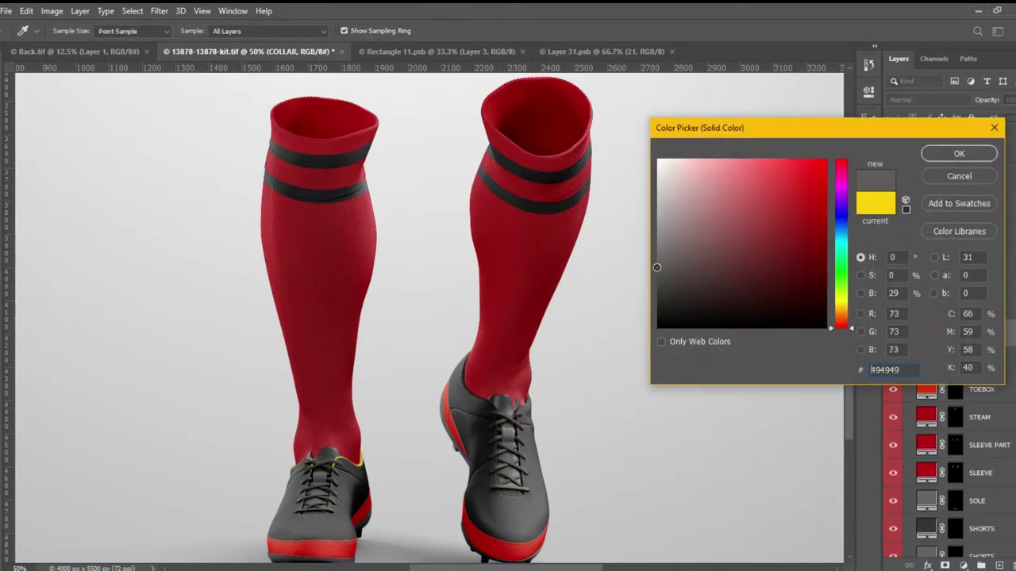
click(933, 159)
double_click(921, 303)
click(501, 510)
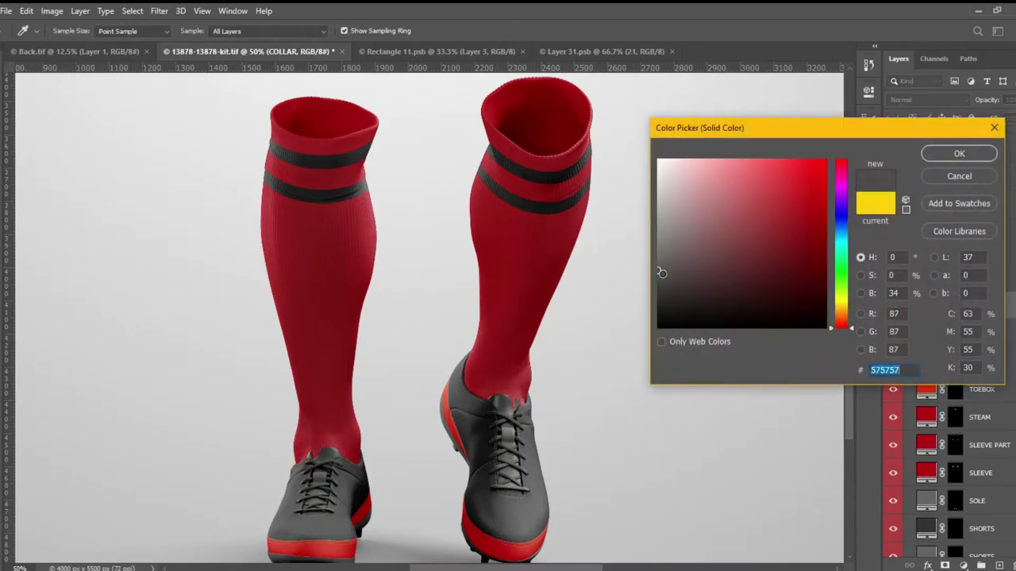
click(936, 162)
Close the number 21 file (Layer 31.psb).
key(ctrl+minus)
key(ctrl+minus)
key(ctrl+minus)
key(ctrl+minus)
key(ctrl+plus)
key(ctrl+plus)
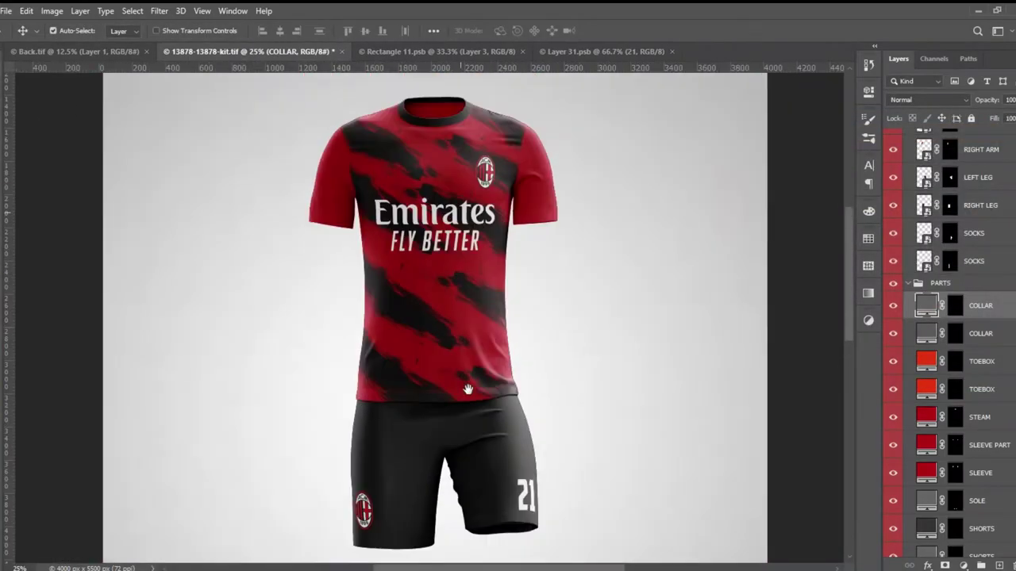
click(610, 51)
click(673, 51)
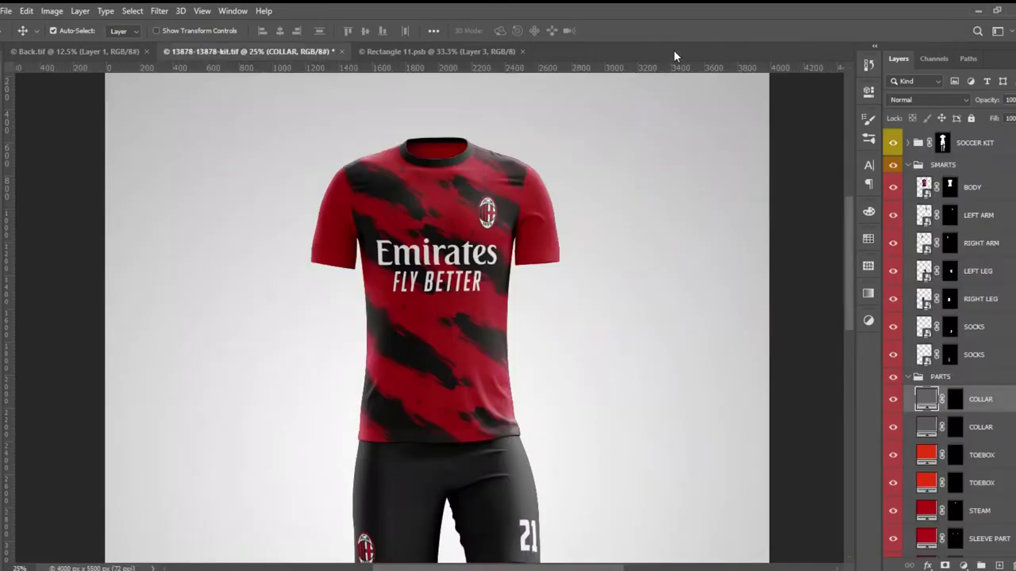
Open zz.png from the Desktop Projects folder.
click(461, 53)
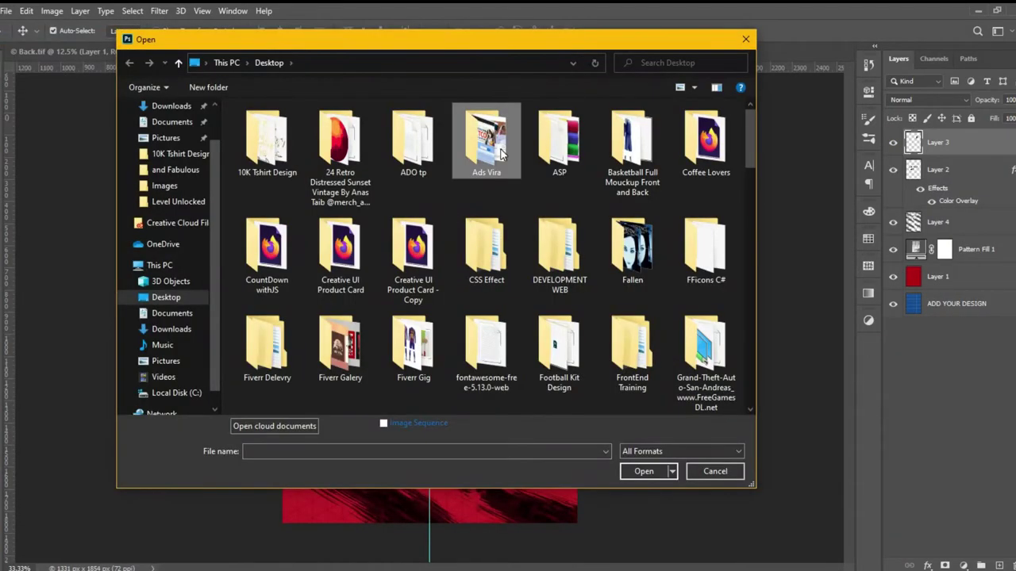
scroll(333, 238, down, 5)
double_click(333, 220)
scroll(500, 148, down, 10)
text(zz)
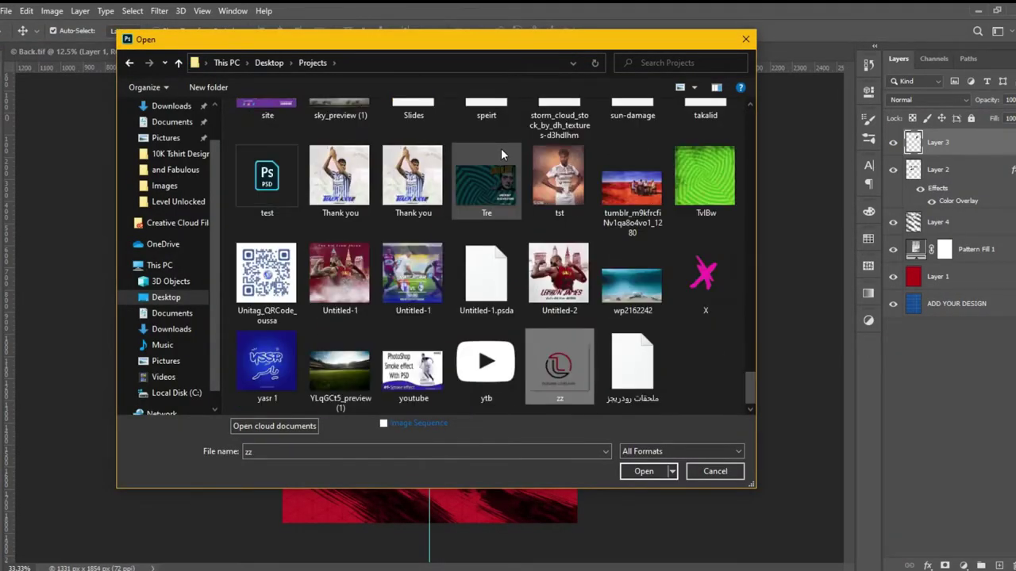
key(Return)
Set the Eraser to a round brush from General Brushes.
key(e)
right_click(364, 238)
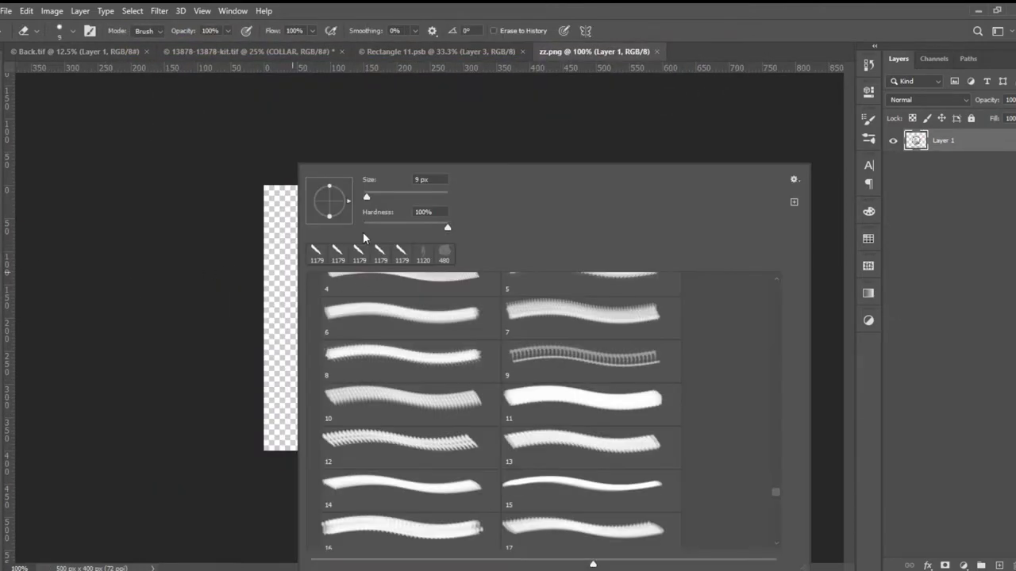
drag(776, 492, 775, 275)
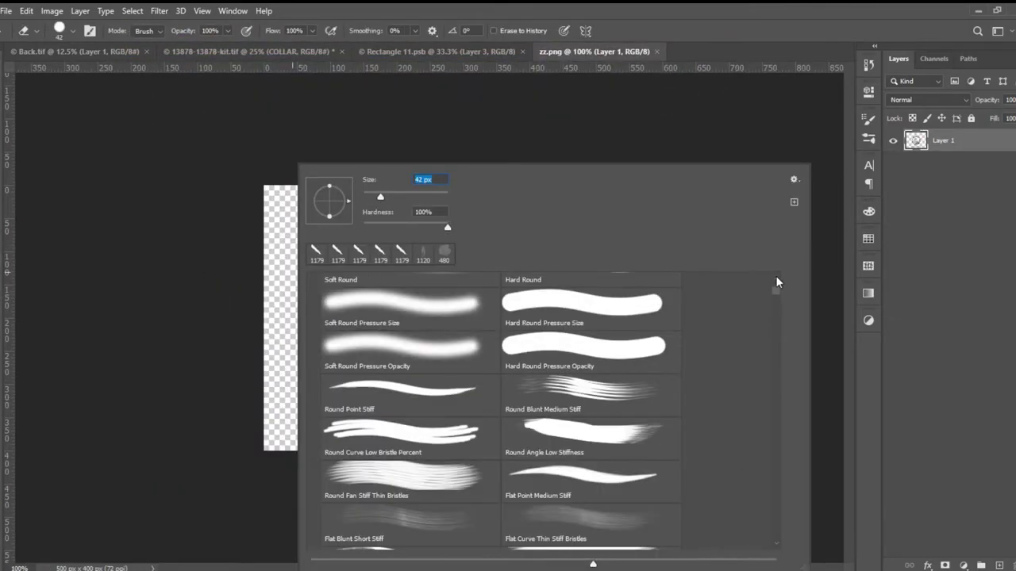
click(321, 379)
click(322, 281)
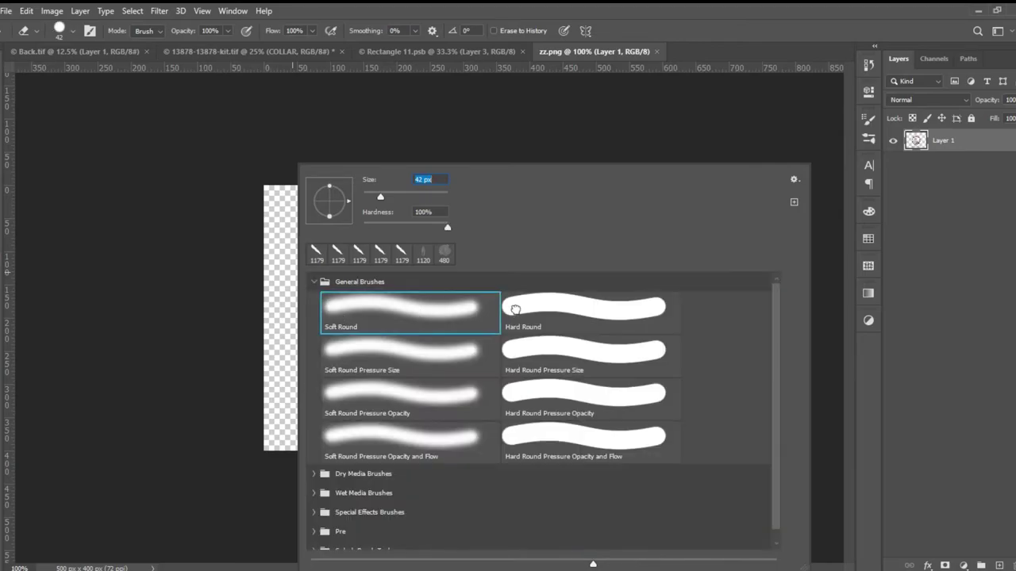
double_click(513, 306)
Give the logo a white colour overlay, shrink it and align it level with the crest.
click(440, 51)
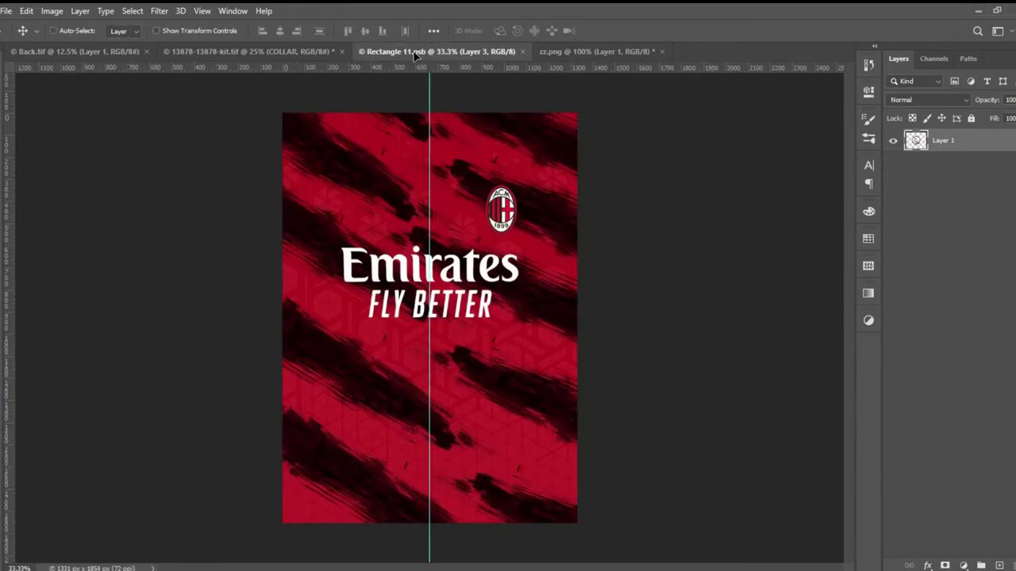
right_click(964, 142)
click(835, 327)
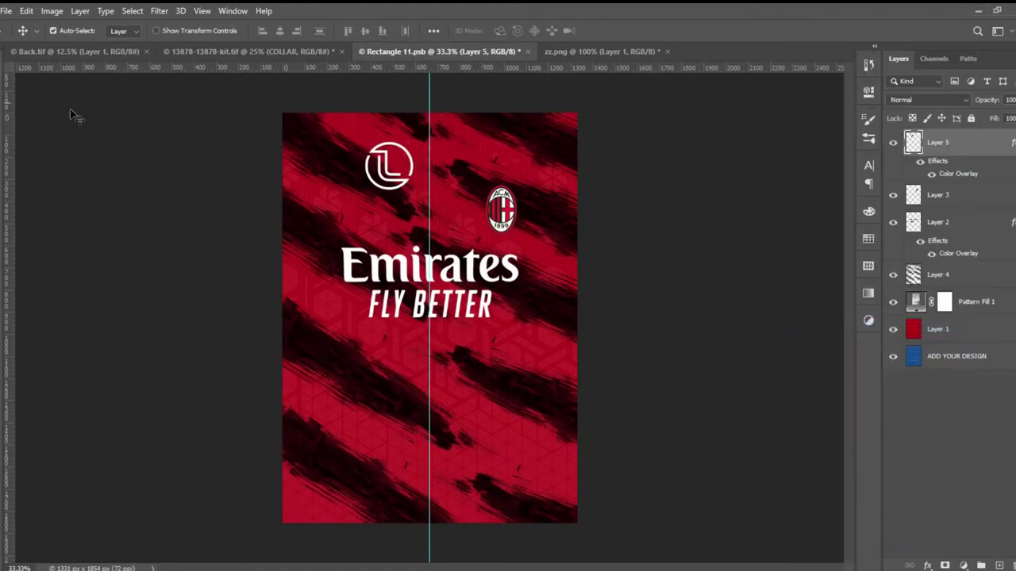
key(ctrl+t)
key(Return)
drag(409, 165, 394, 213)
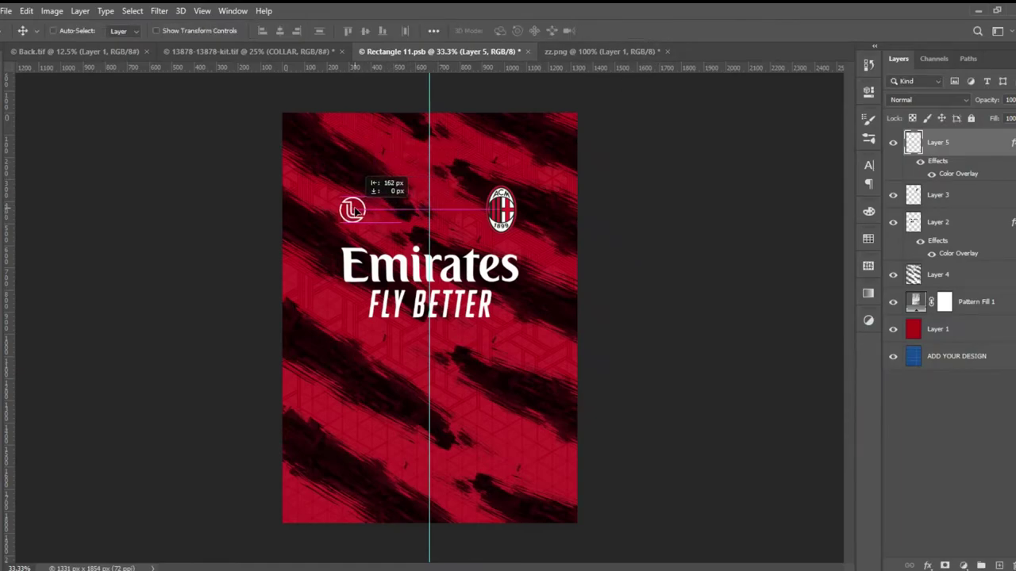
click(306, 51)
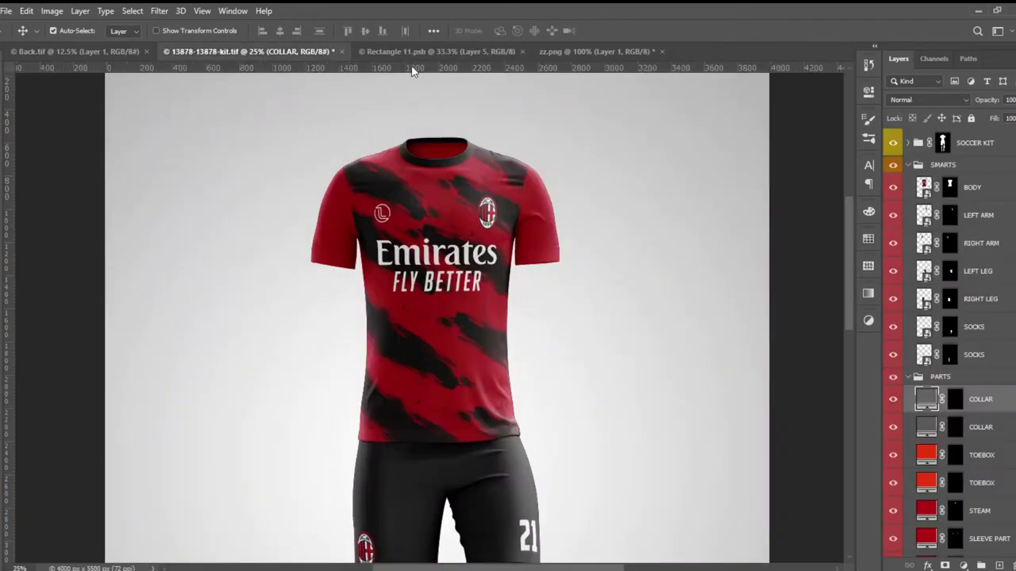
click(437, 51)
drag(362, 208, 366, 206)
click(304, 52)
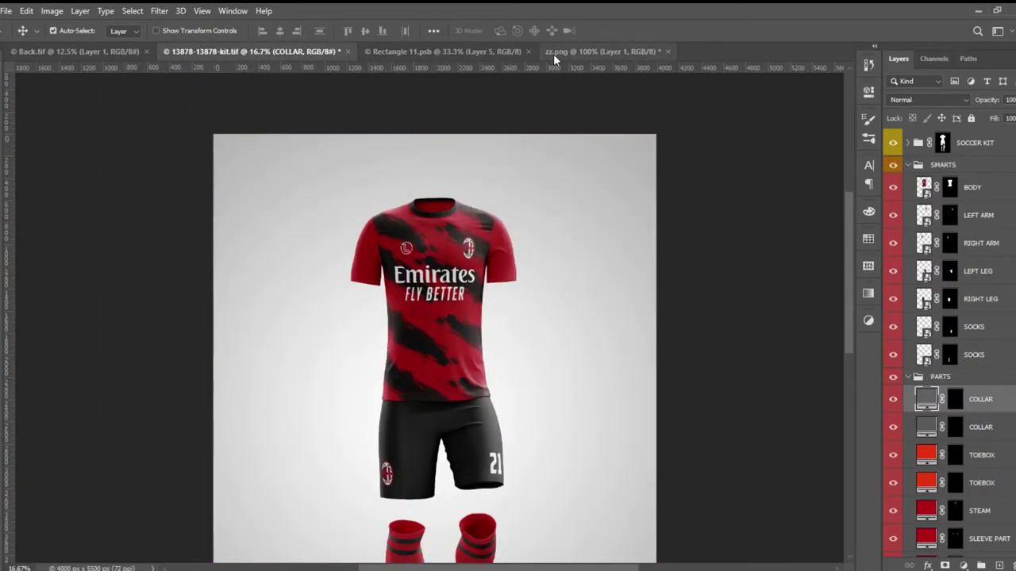
Close zz.png and group all print design layers into Group 1.
click(553, 53)
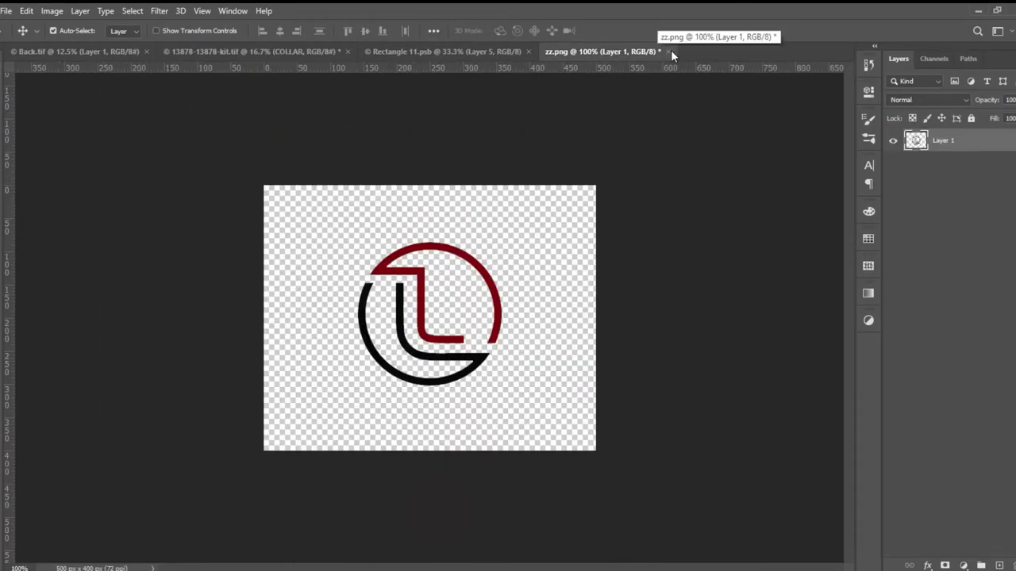
click(667, 51)
click(466, 53)
shift+click(960, 332)
key(ctrl+g)
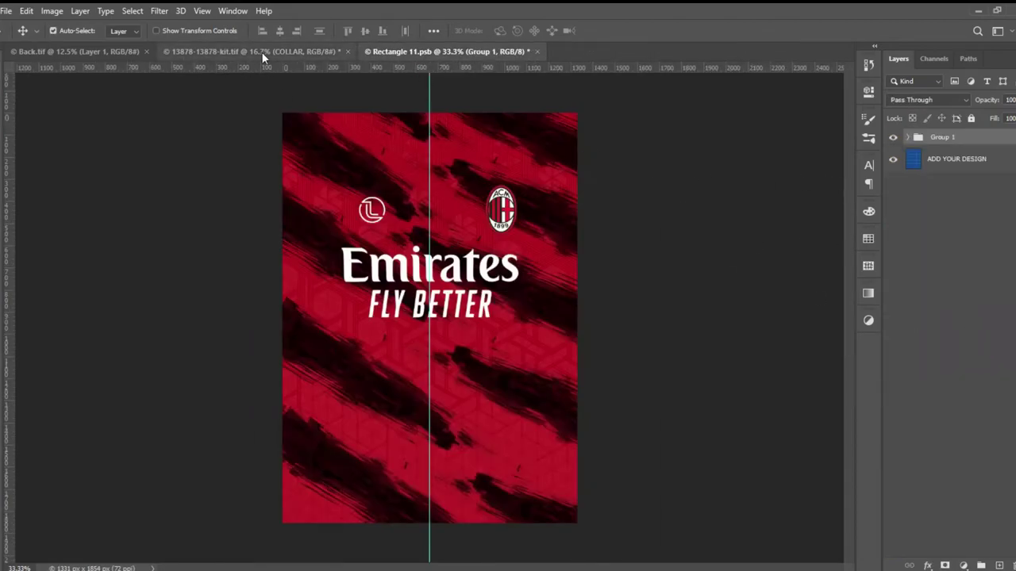
click(262, 51)
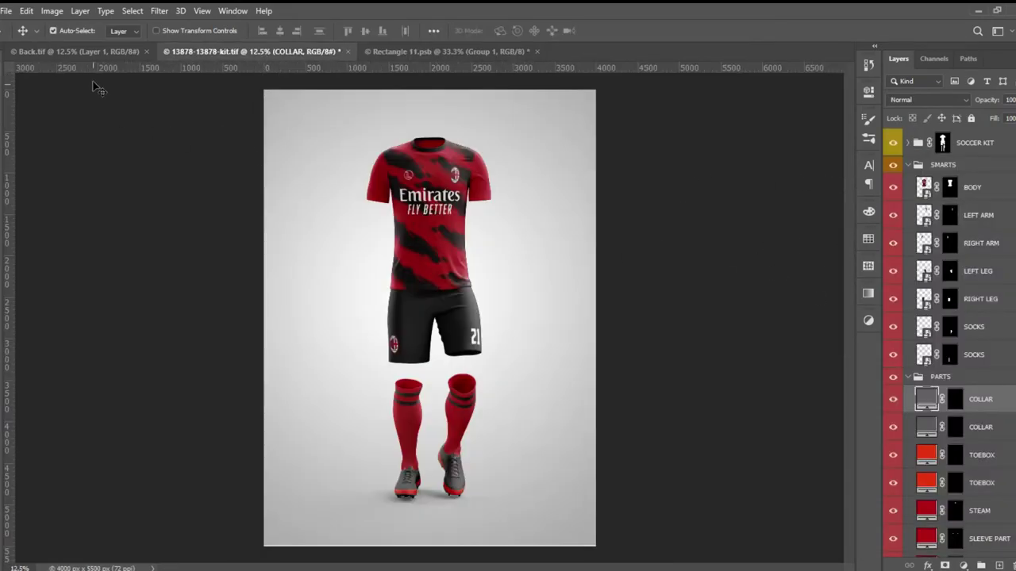
Copy Group 1 from the front print into the back shirt BODY design.
click(95, 51)
double_click(927, 188)
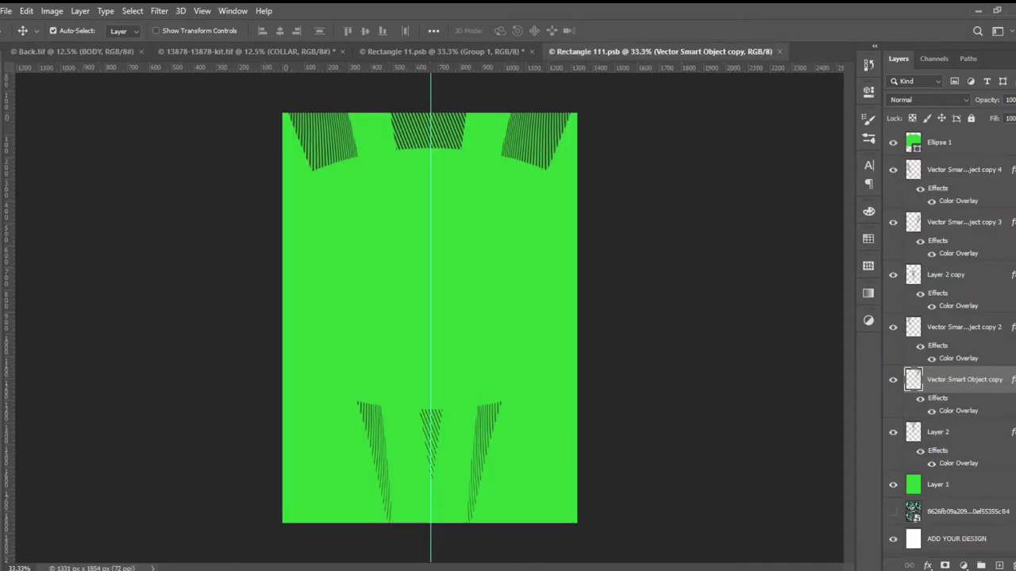
click(938, 142)
click(967, 514)
click(445, 53)
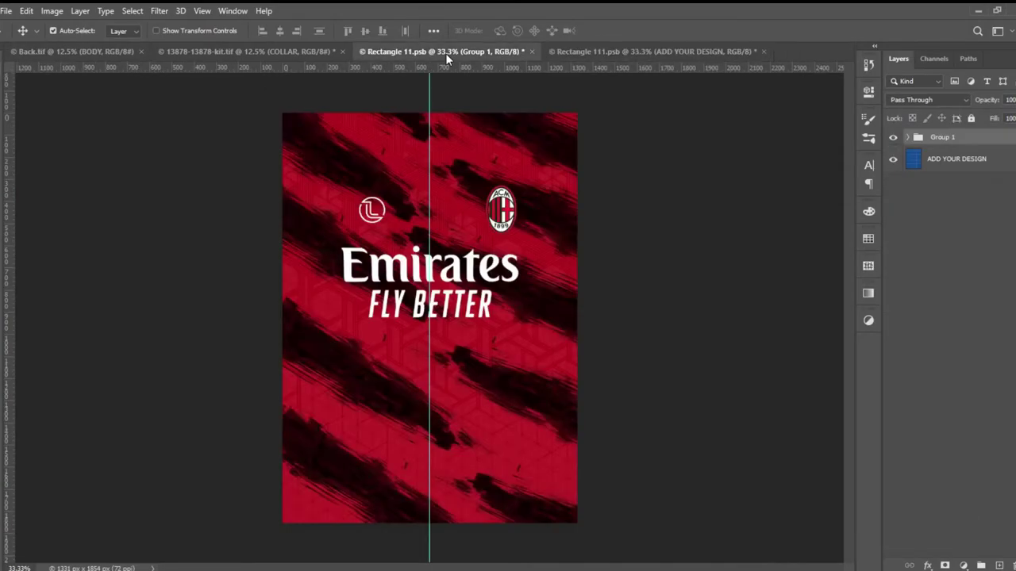
drag(445, 119, 485, 324)
Make Ellipse 1 red, move it above Layer 4 and duplicate the Pattern Fill to the top.
click(908, 164)
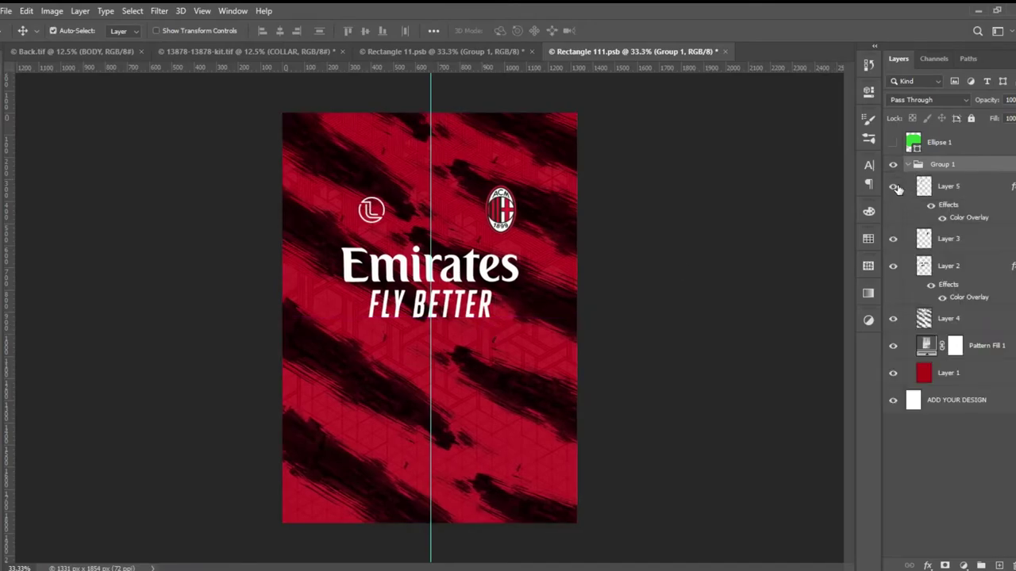
double_click(913, 144)
click(845, 172)
key(Return)
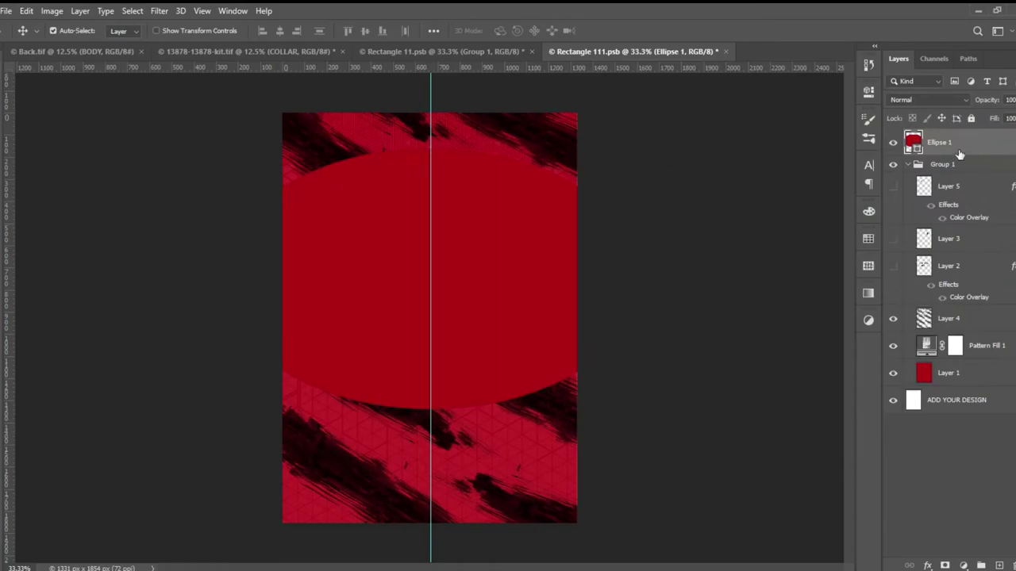
drag(989, 272, 991, 294)
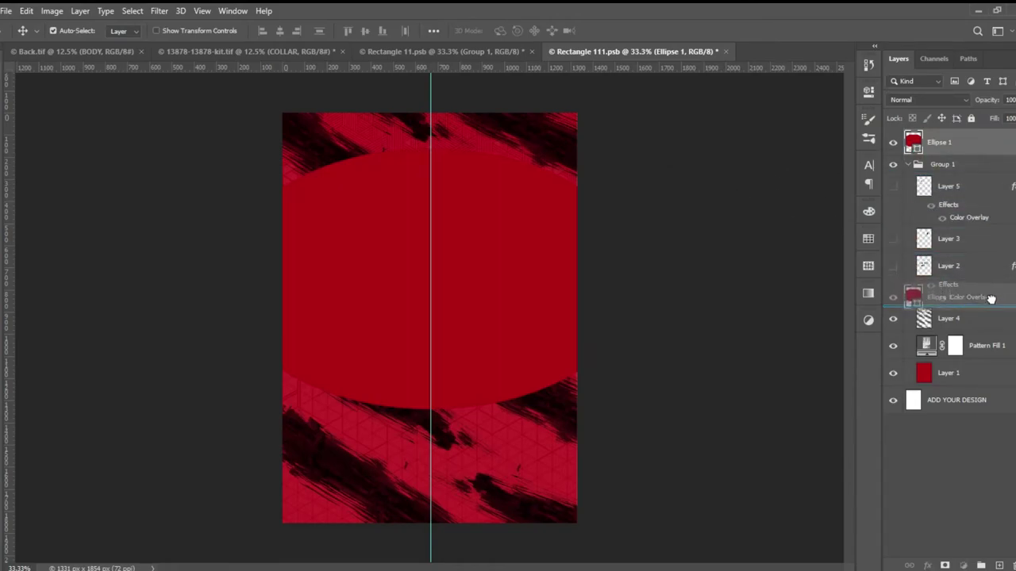
drag(984, 347, 954, 135)
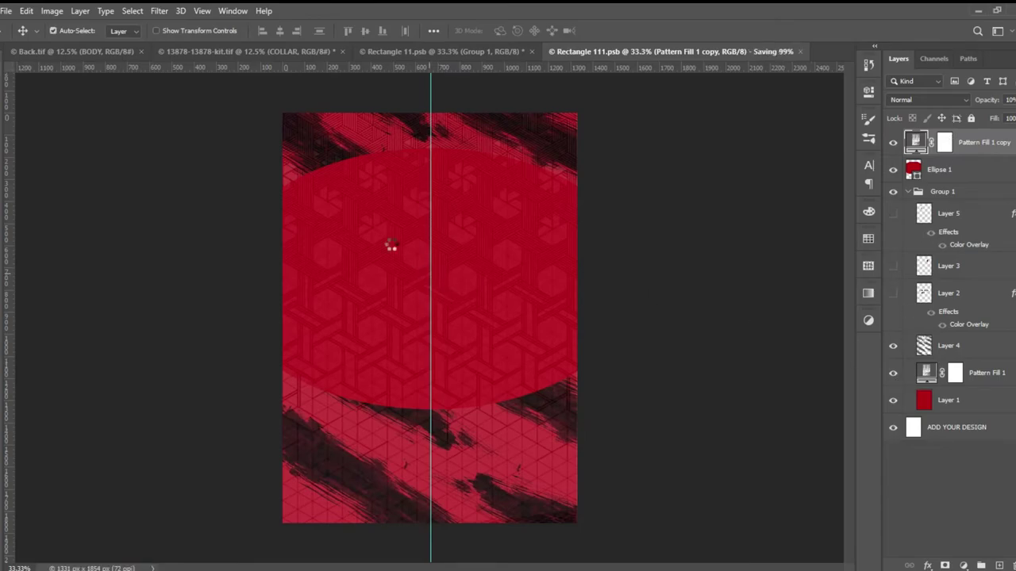
click(127, 51)
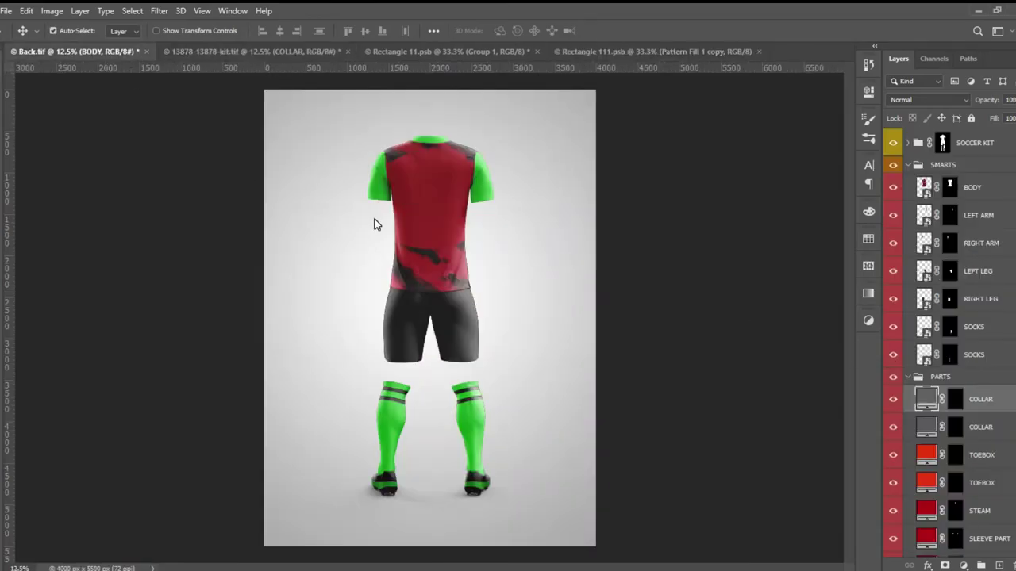
Zoom and scroll around the Back.tif mockup to inspect the whole shirt back.
key(ctrl+plus)
key(ctrl+plus)
key(ctrl+plus)
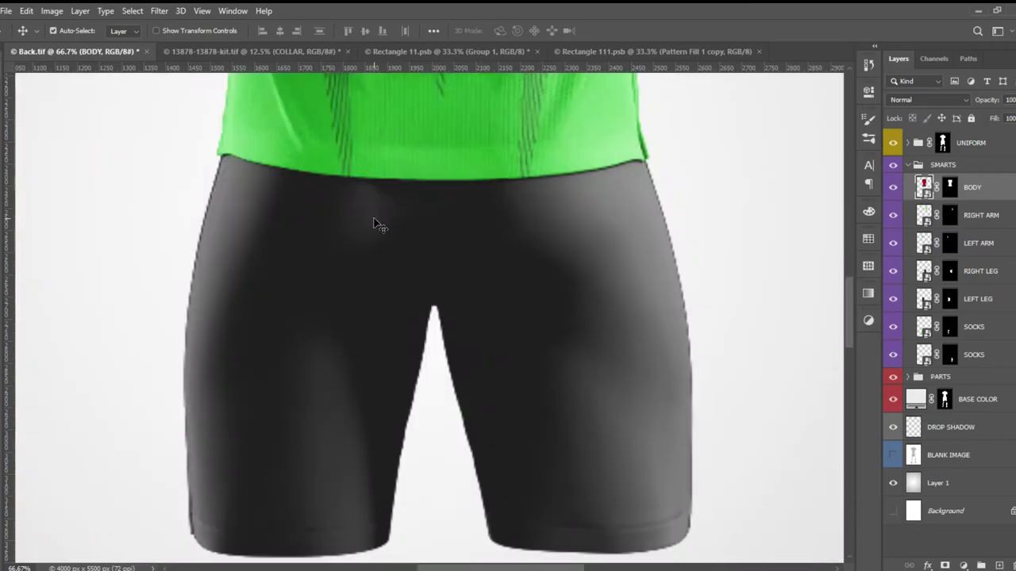
scroll(443, 370, up, 2)
scroll(433, 257, up, 2)
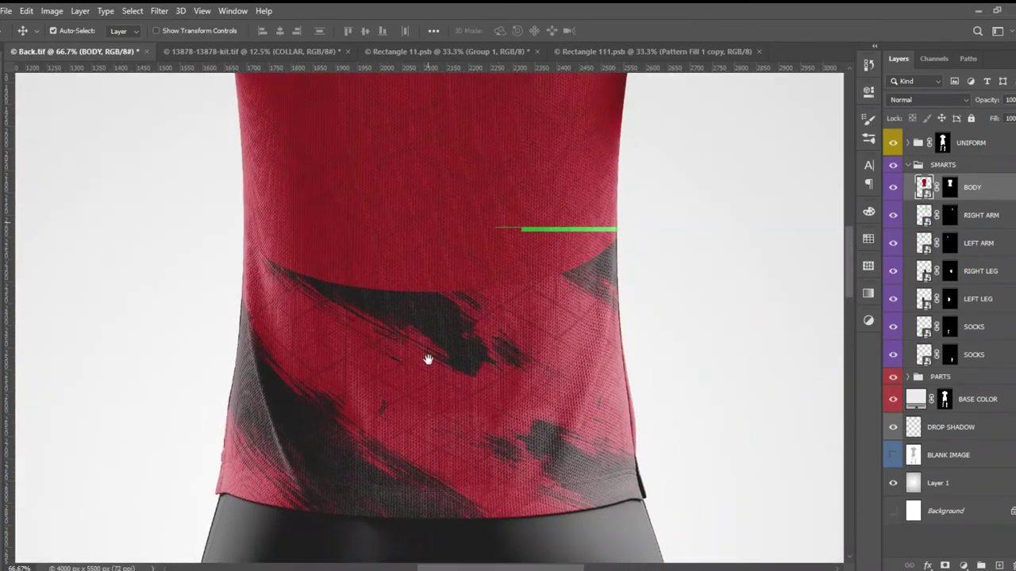
scroll(426, 356, up, 3)
scroll(442, 281, up, 4)
key(ctrl+minus)
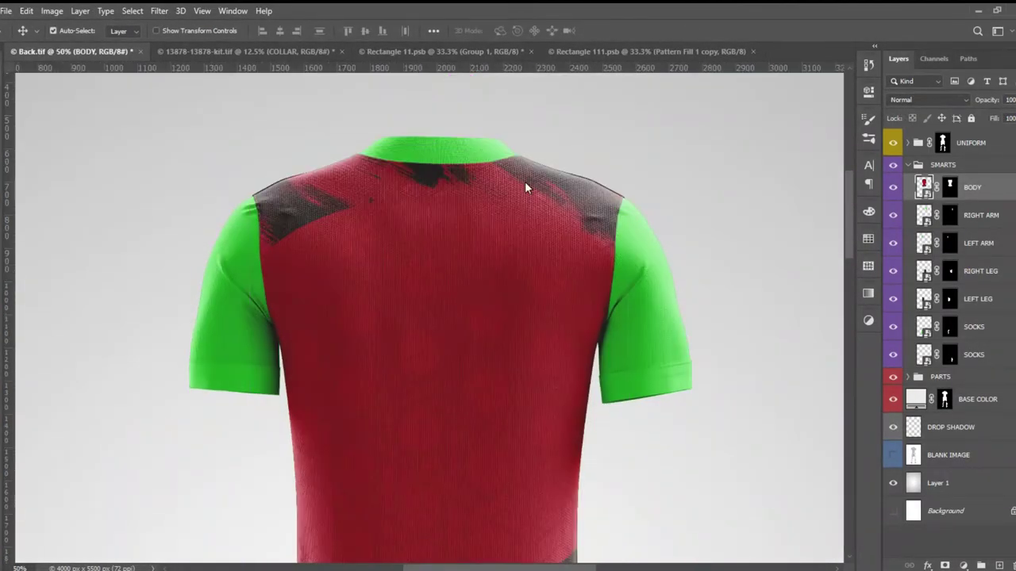
key(ctrl+minus)
Hide the top pattern layer and add a large, centred number 21 on the back.
click(609, 53)
click(892, 143)
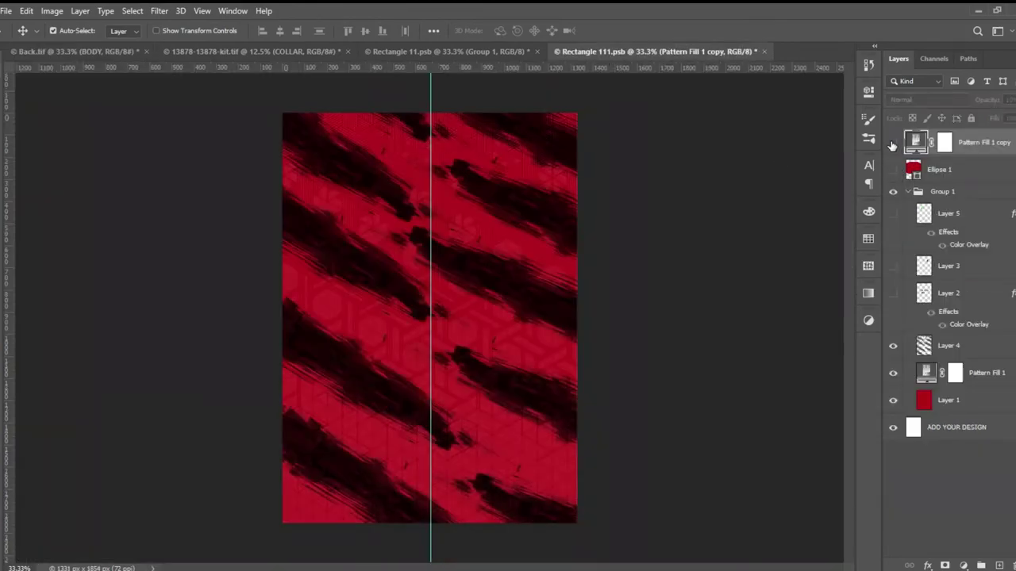
key(t)
click(422, 303)
text(21)
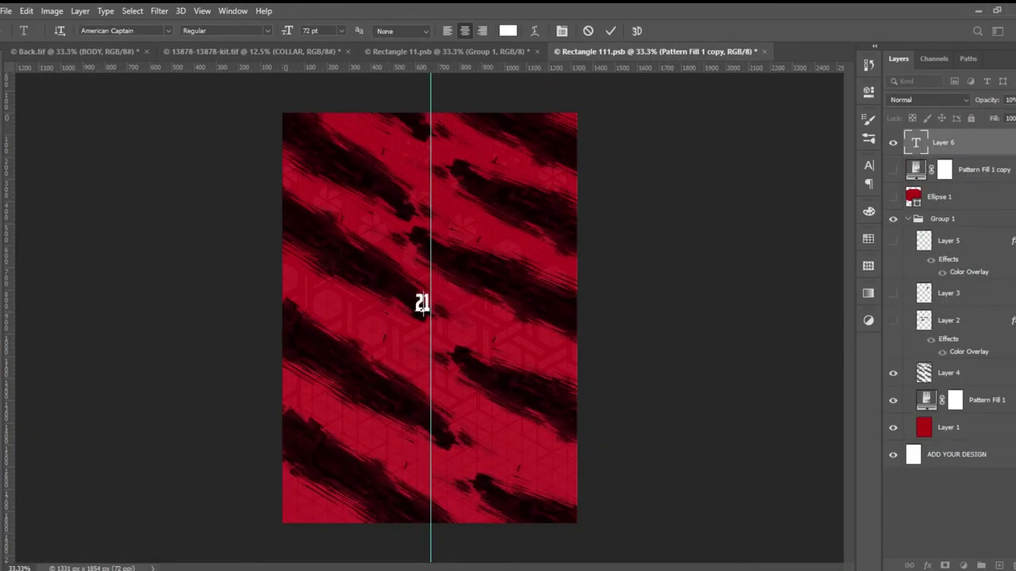
key(ctrl+t)
mouse_move(424, 314)
mouse_down()
mouse_move(546, 386)
mouse_move(494, 442)
mouse_move(560, 498)
mouse_up()
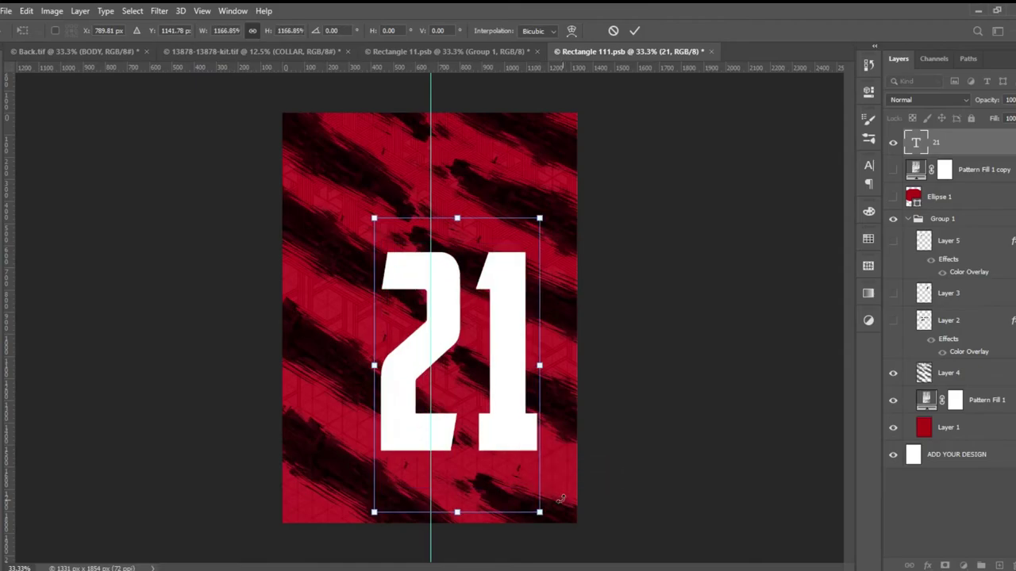
drag(485, 377, 459, 314)
key(Return)
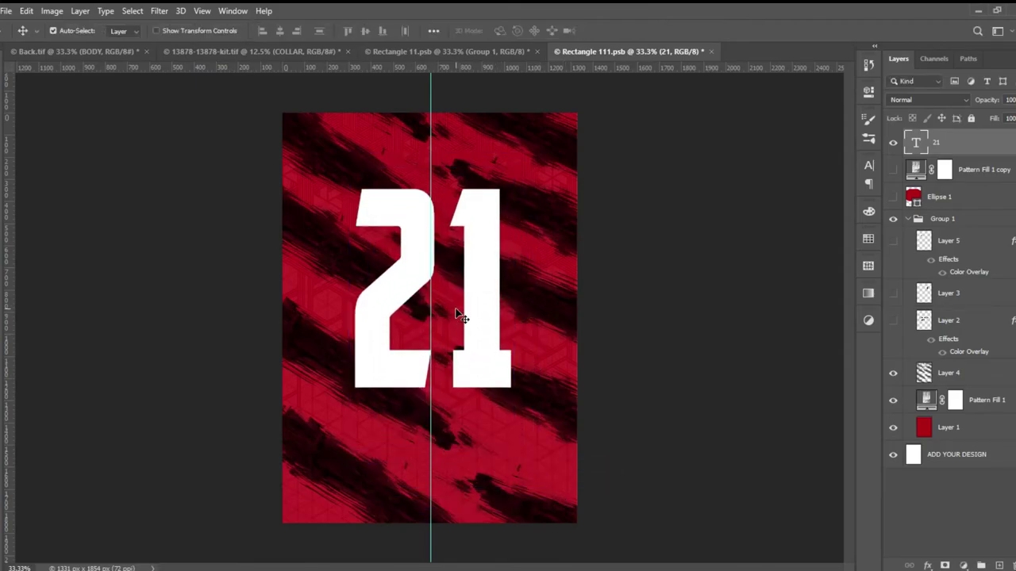
click(105, 51)
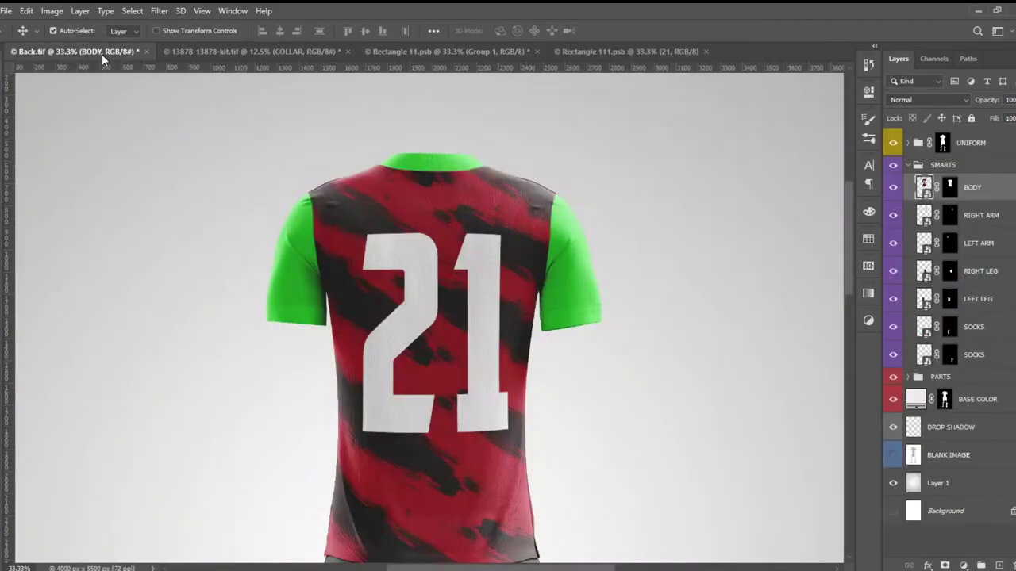
Shrink the 21 slightly and save to refresh the back mockup.
click(609, 50)
key(ctrl+t)
drag(512, 426, 491, 420)
key(Return)
key(ctrl+s)
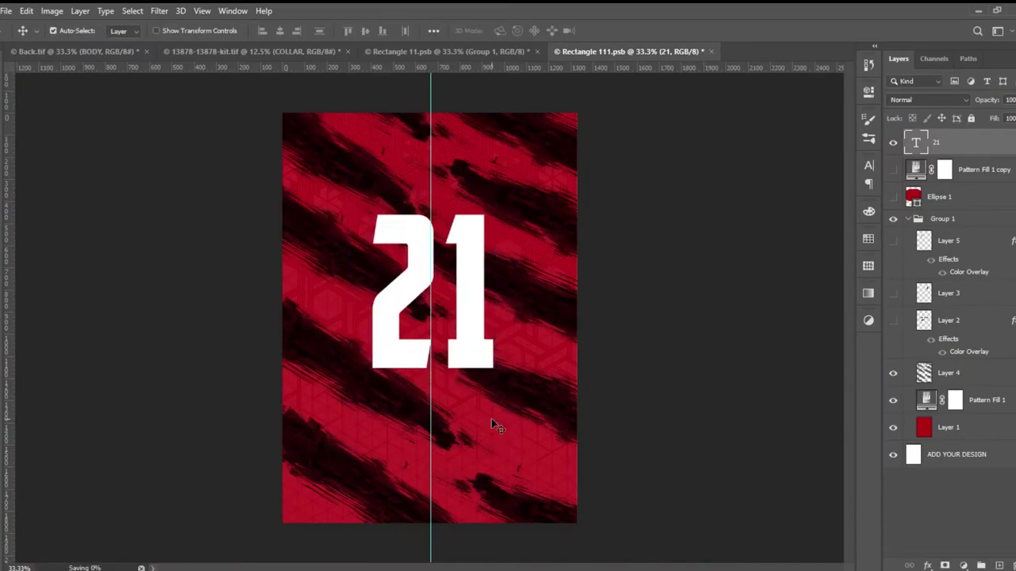
click(125, 54)
scroll(482, 317, up, 2)
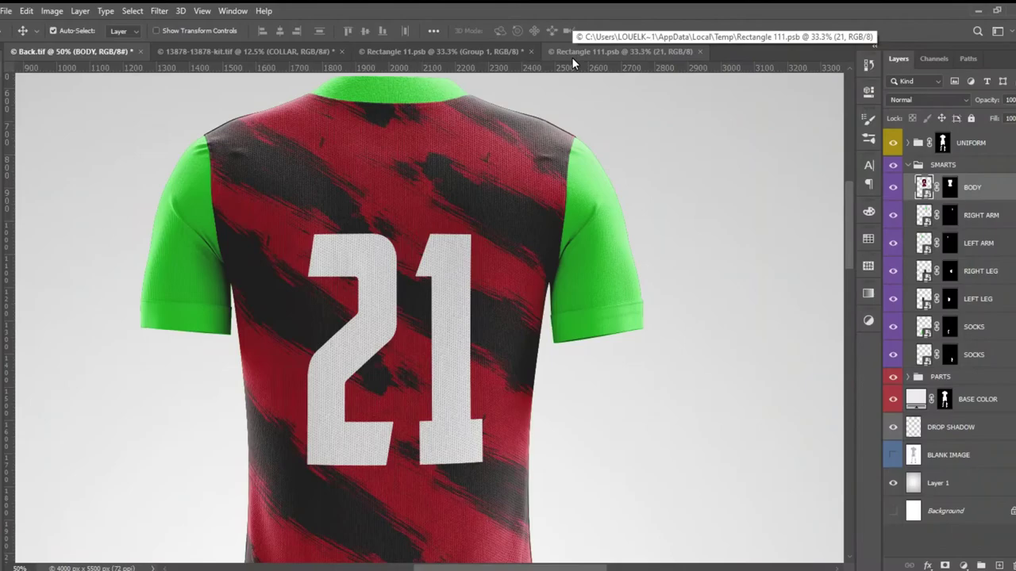
Add the name IBRAHIMOVIC above the 21 on the back design and enlarge it.
click(571, 51)
key(t)
click(388, 156)
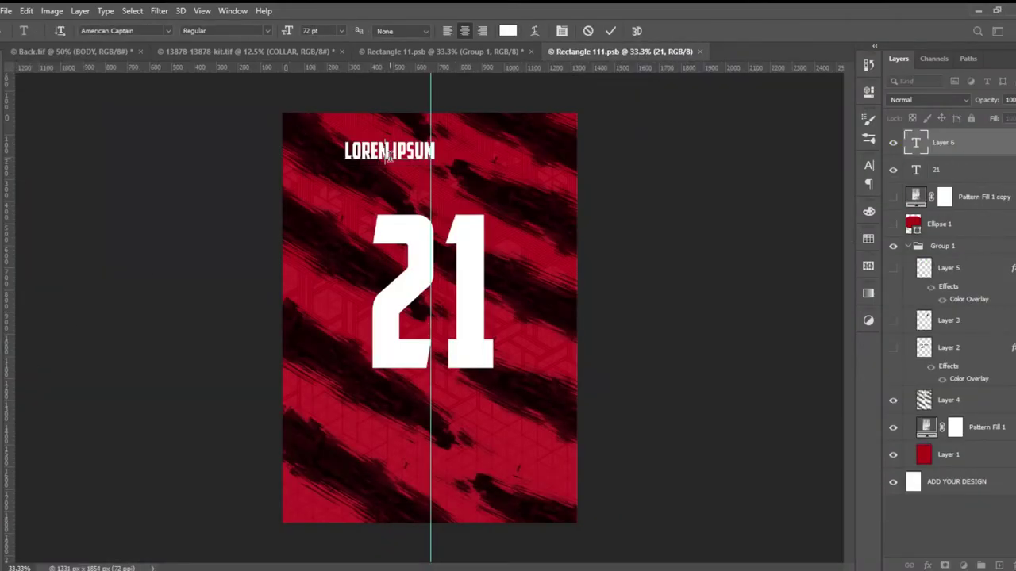
text(IBRAHIMOVIC)
key(ctrl+Return)
key(ctrl+t)
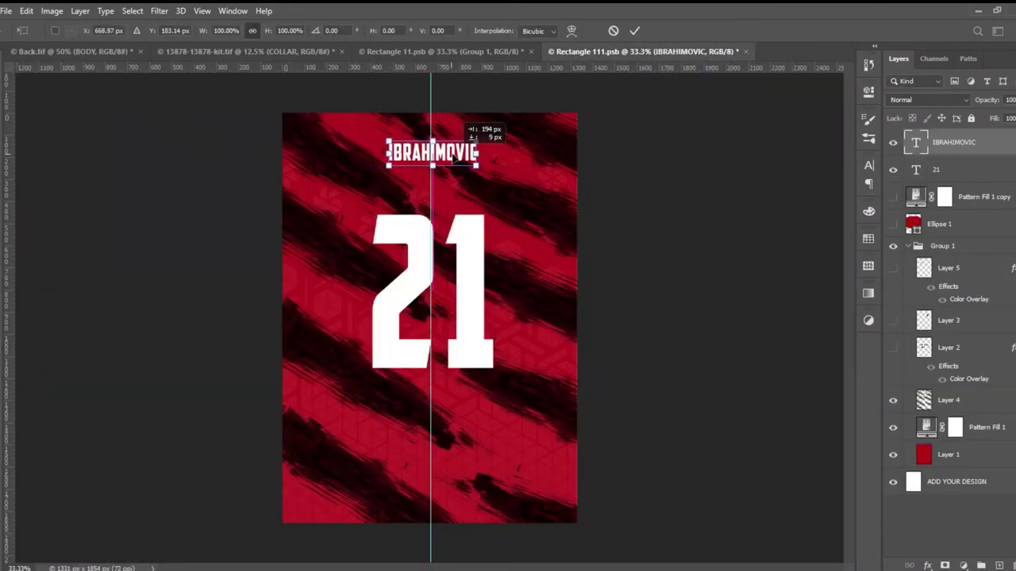
mouse_move(434, 160)
mouse_down()
mouse_move(538, 189)
mouse_move(510, 181)
mouse_up()
click(634, 31)
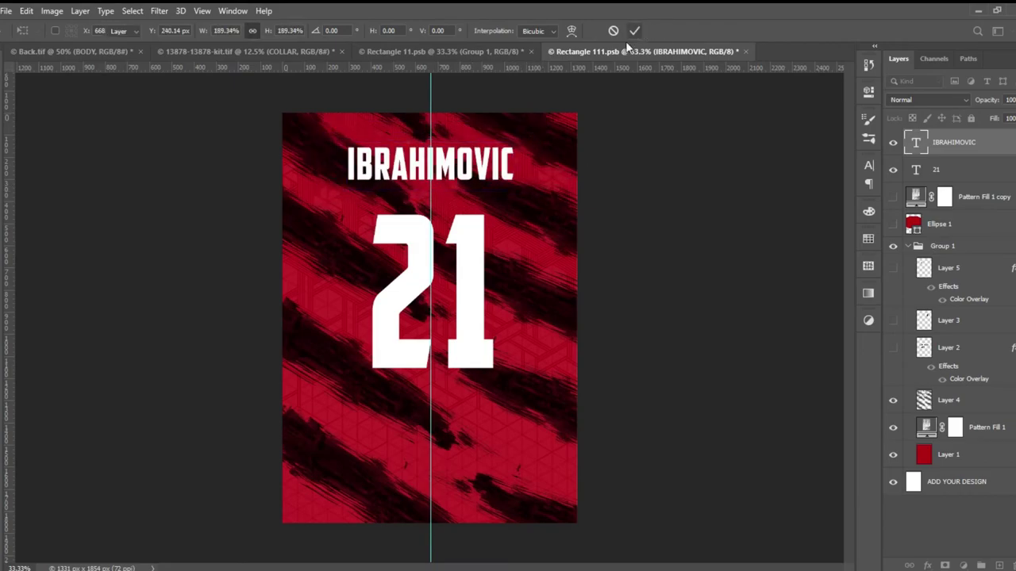
Save the back design, check the name on the mockup, and confirm its final size.
key(ctrl+s)
click(294, 52)
click(135, 51)
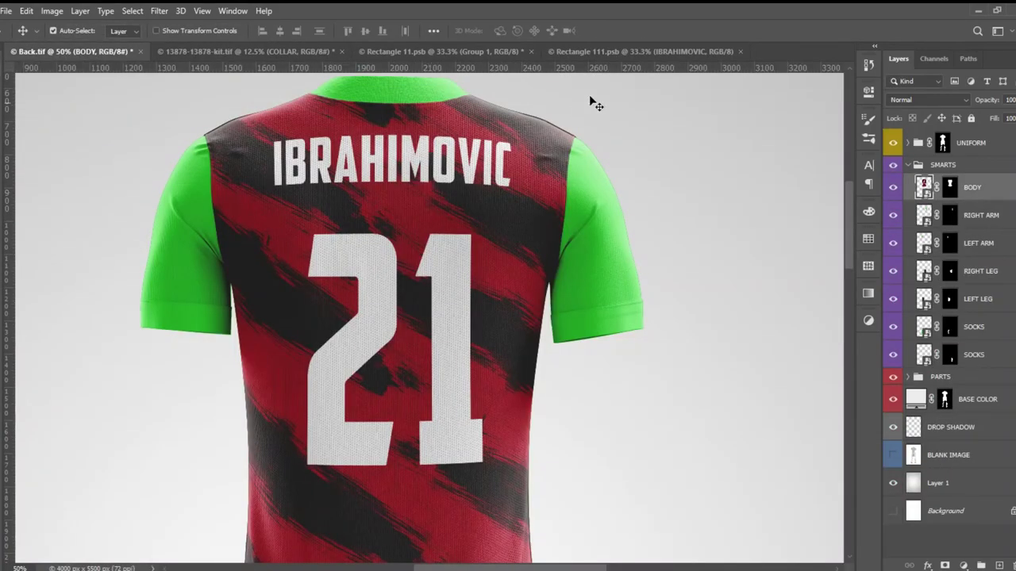
click(595, 51)
key(ctrl+t)
key(Return)
key(ctrl+s)
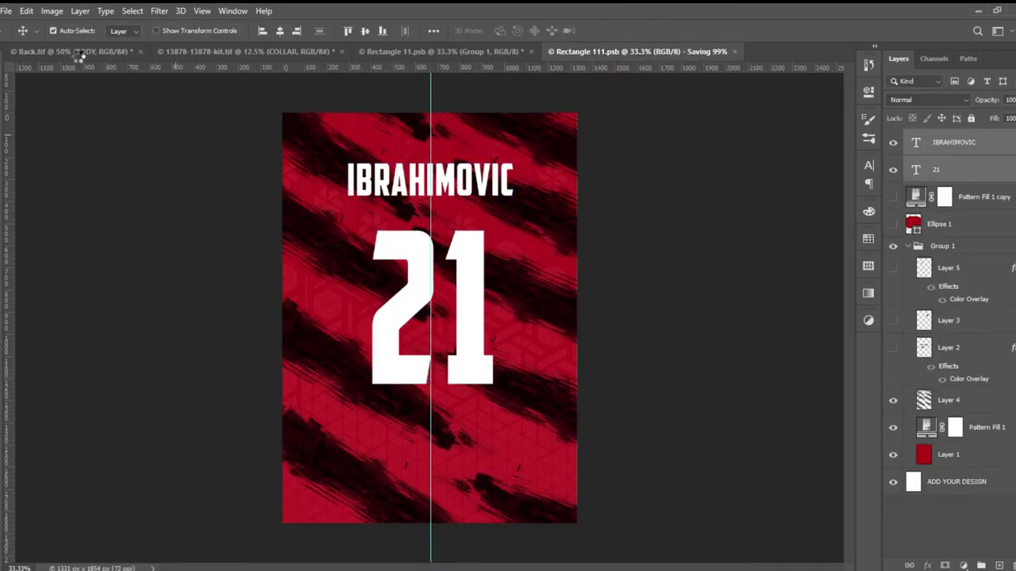
Review the back mockup with the name, close Rectangle 111.psb, and open Rectangle 11.psb.
click(71, 51)
drag(484, 371, 482, 346)
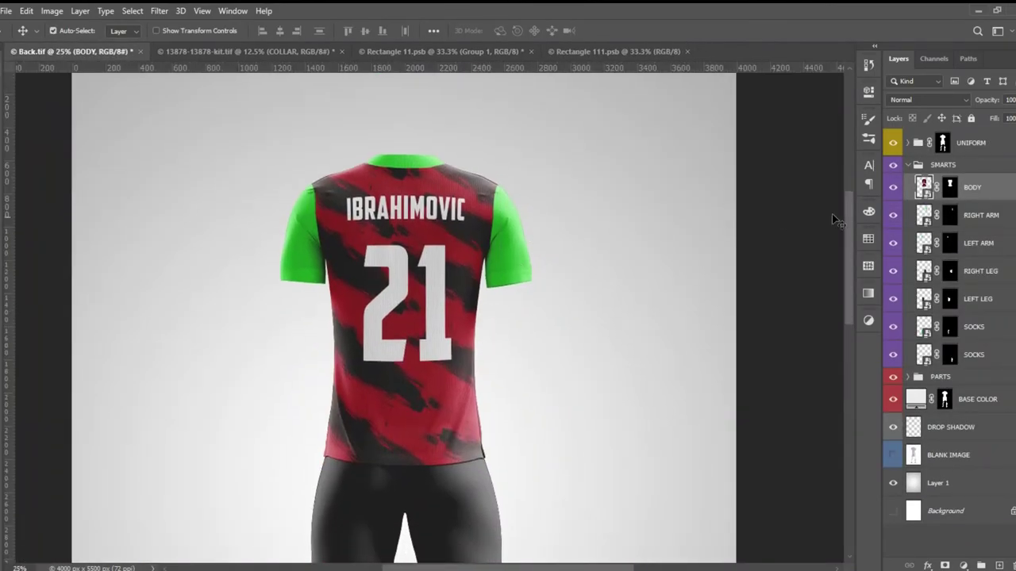
click(674, 52)
click(687, 51)
click(480, 52)
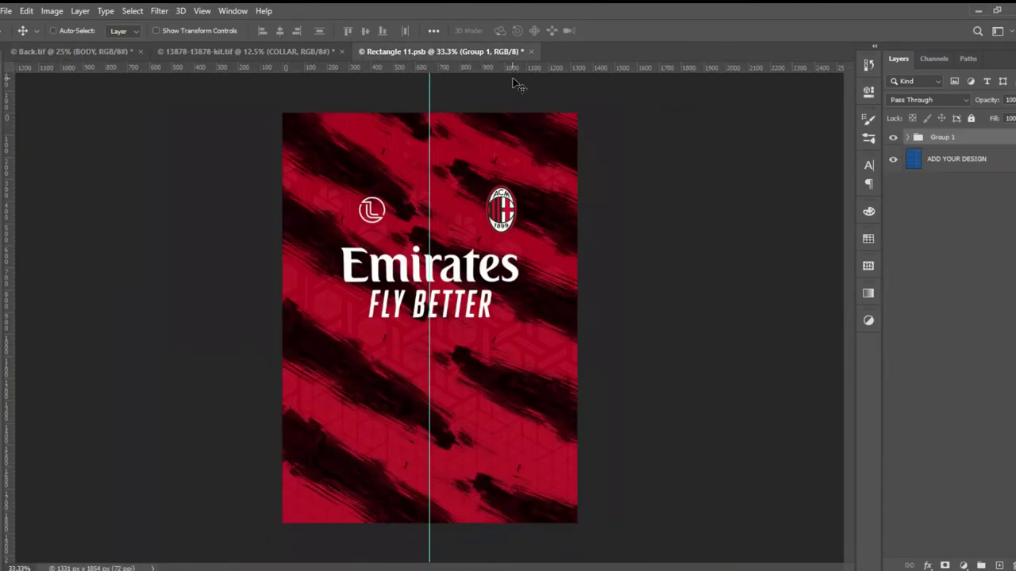
Copy Pattern Fill 1 into the first sleeve smart object and fill its base red.
click(526, 52)
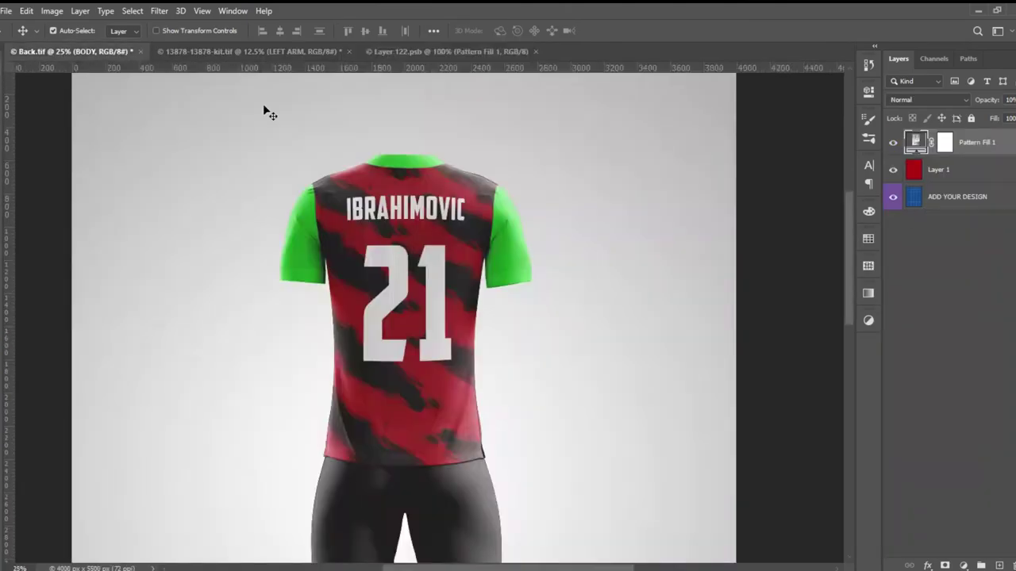
double_click(915, 212)
click(459, 52)
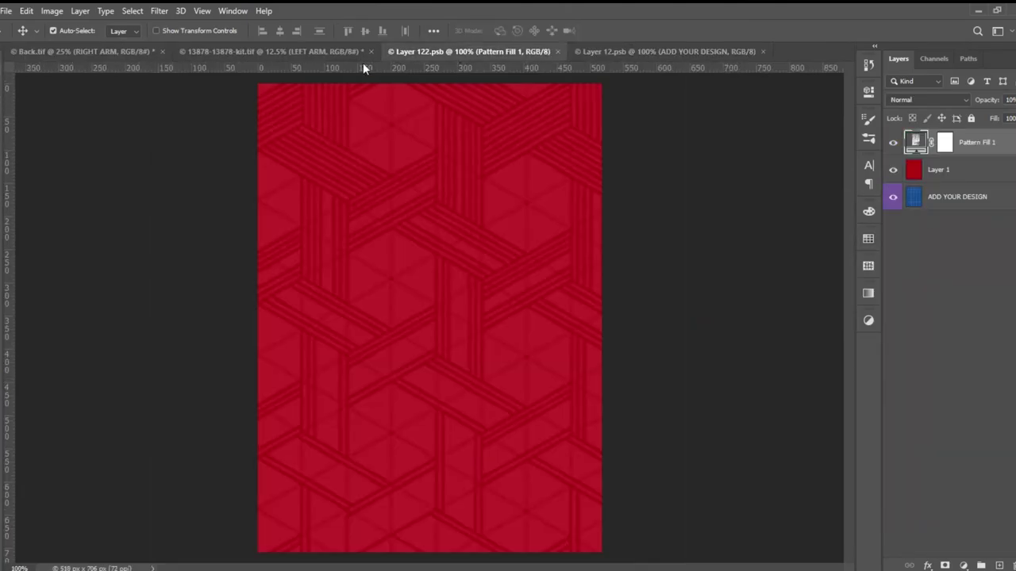
drag(462, 218, 768, 270)
click(958, 169)
key(g)
click(357, 349)
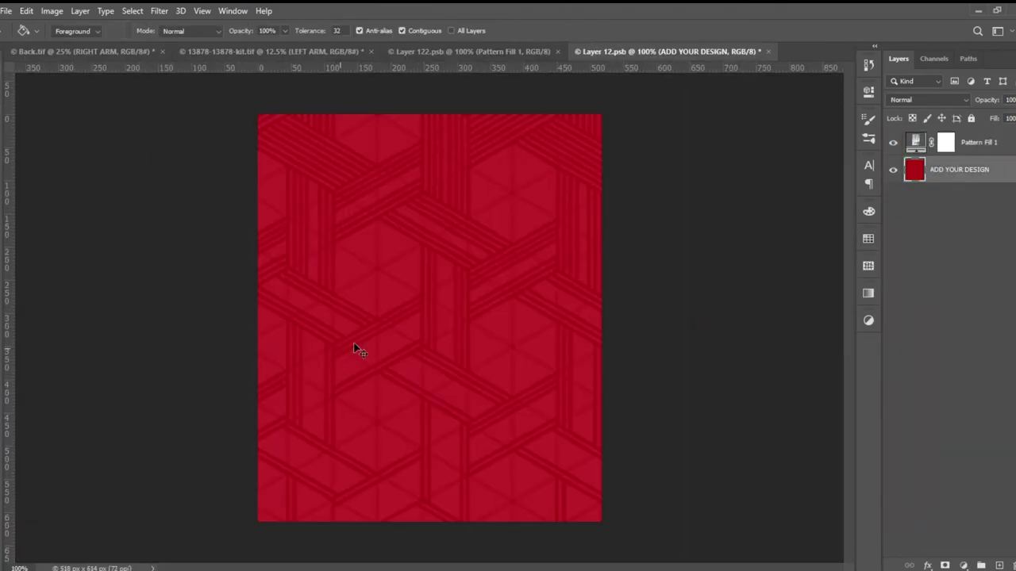
click(556, 52)
Copy the red pattern fill into the LEFT ARM sleeve and close both sleeve designs.
click(141, 52)
double_click(915, 231)
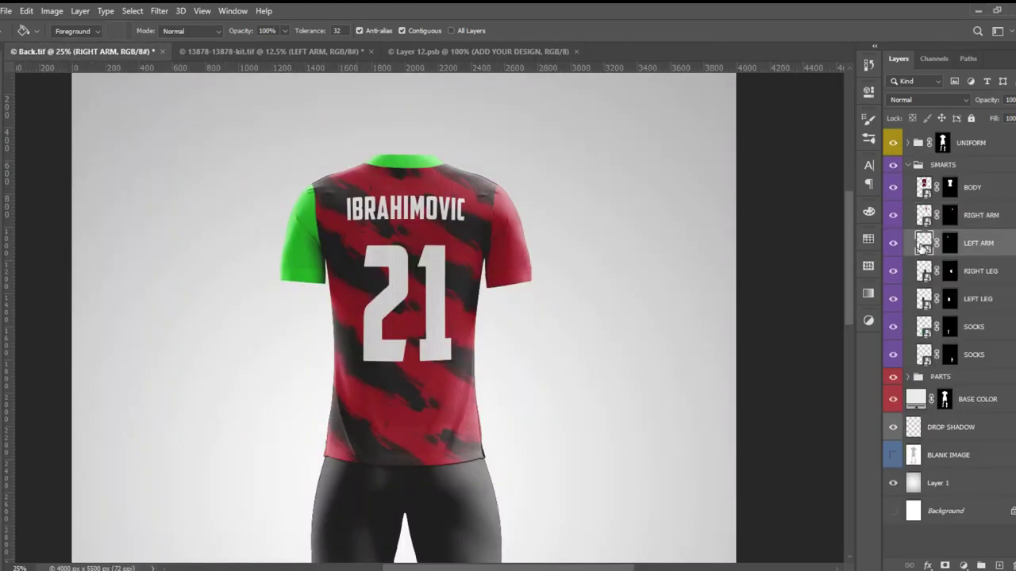
click(472, 52)
key(v)
drag(444, 317, 479, 376)
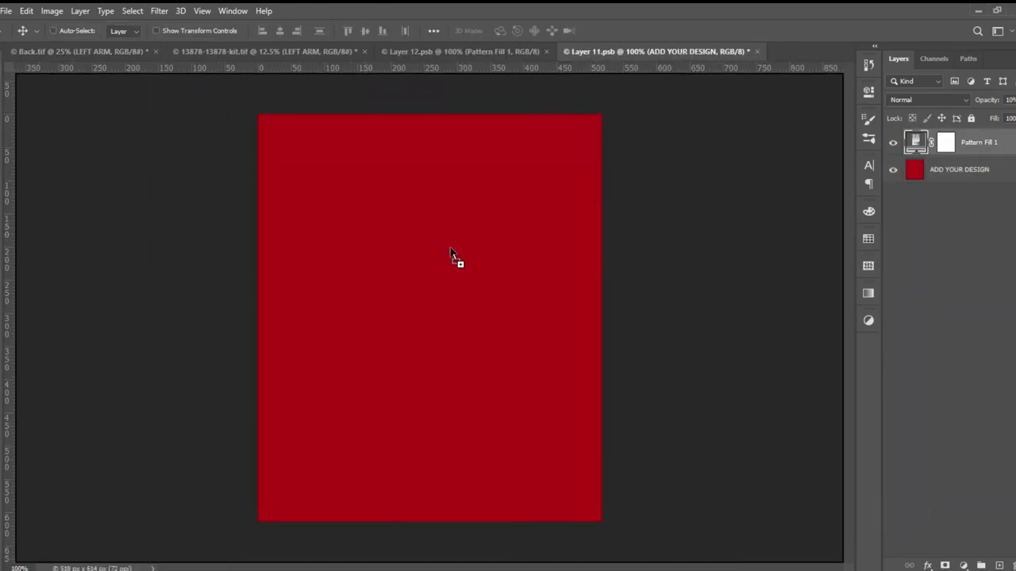
click(728, 52)
click(546, 51)
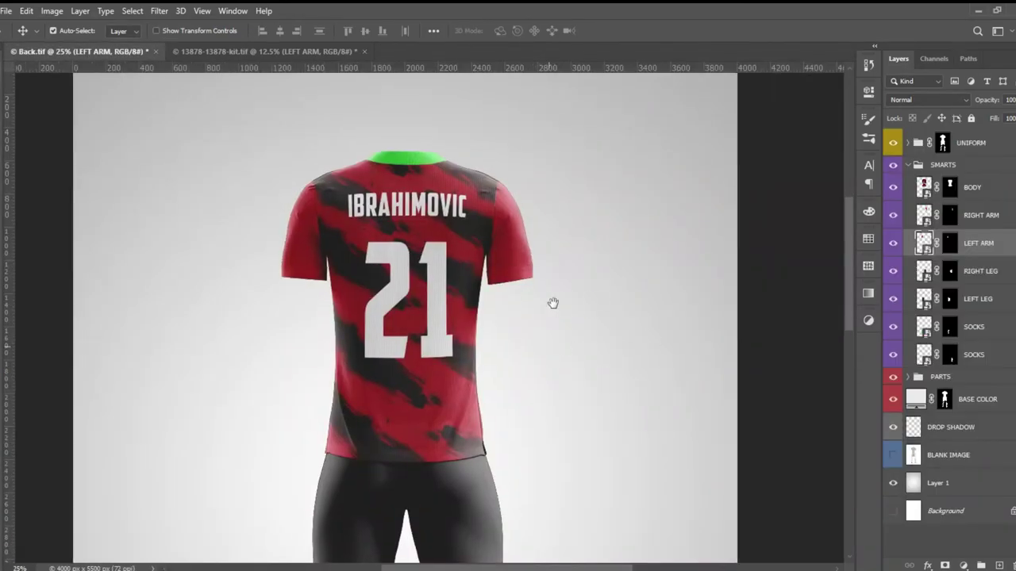
Fill the green sock red in the SOCKS smart object, then save and close it.
scroll(550, 301, down, 5)
double_click(915, 327)
key(g)
click(471, 303)
key(ctrl+s)
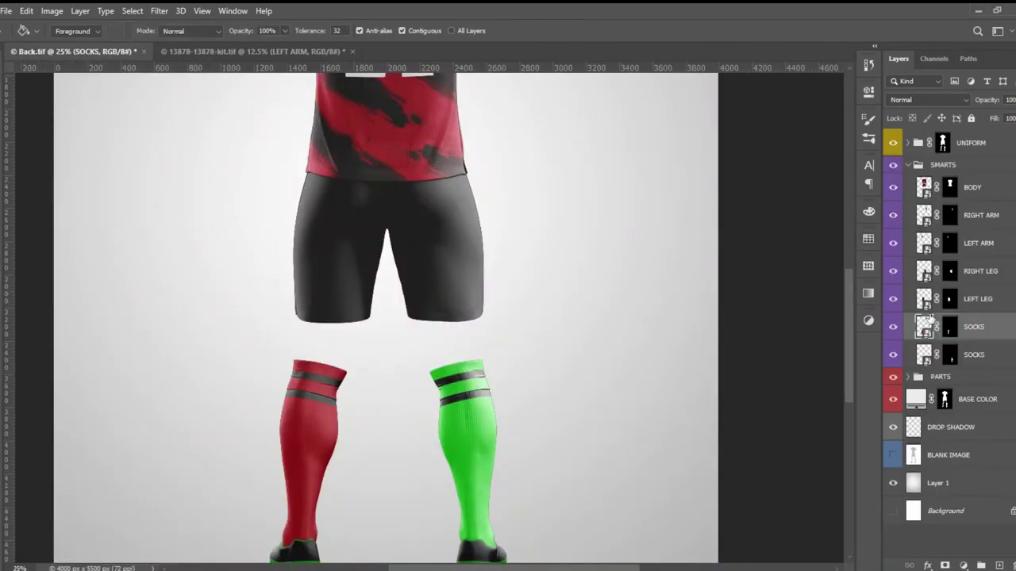
key(ctrl+w)
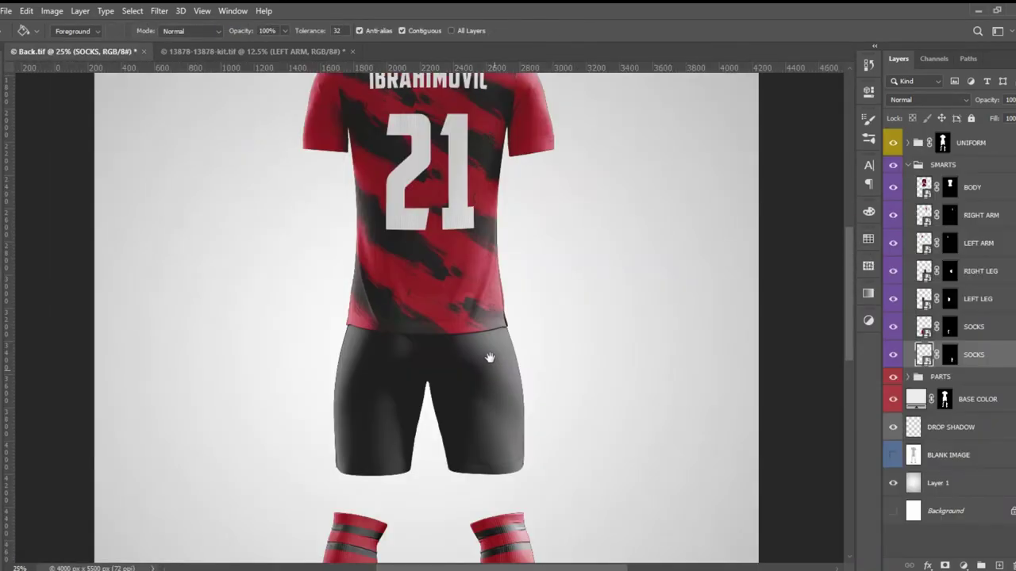
drag(799, 548, 799, 372)
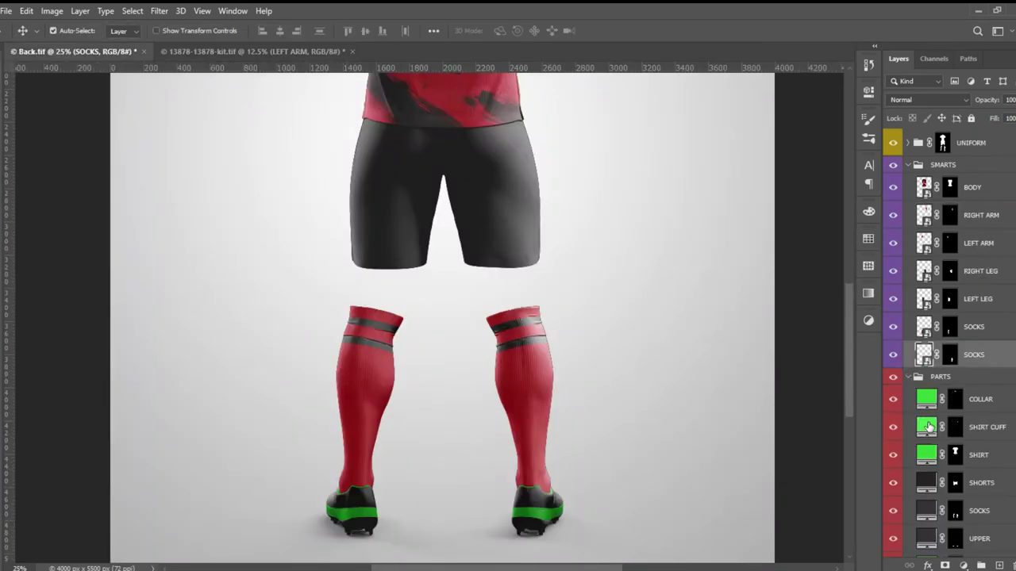
Recolour the SHIRT CUFF and COLLAR fills red by sampling the sock and jersey red.
double_click(926, 427)
click(369, 443)
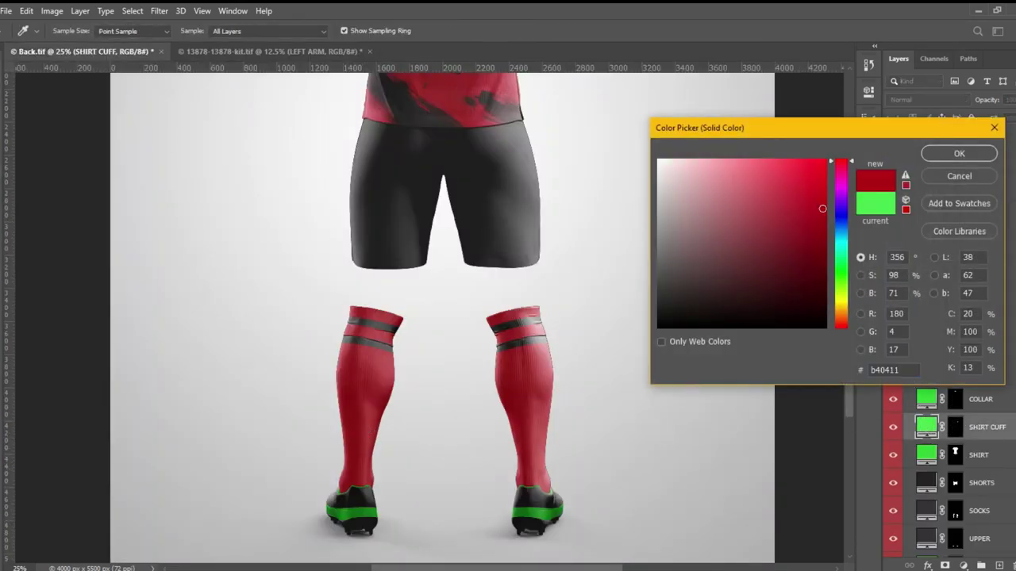
key(Return)
scroll(441, 317, up, 5)
double_click(926, 399)
click(543, 208)
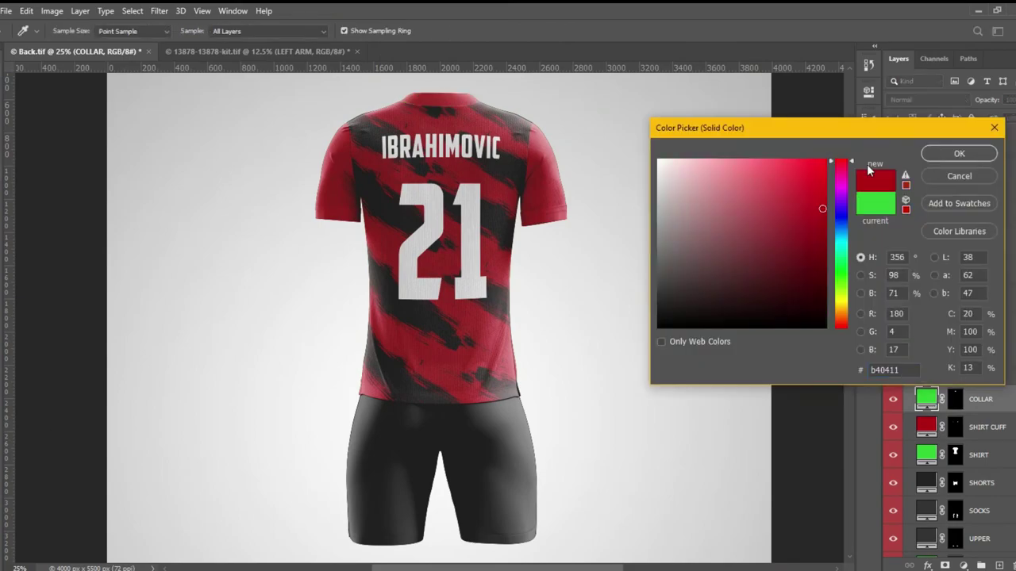
key(Return)
Set the SHIRT part and lower COLLAR fills to the sampled jersey red.
double_click(926, 455)
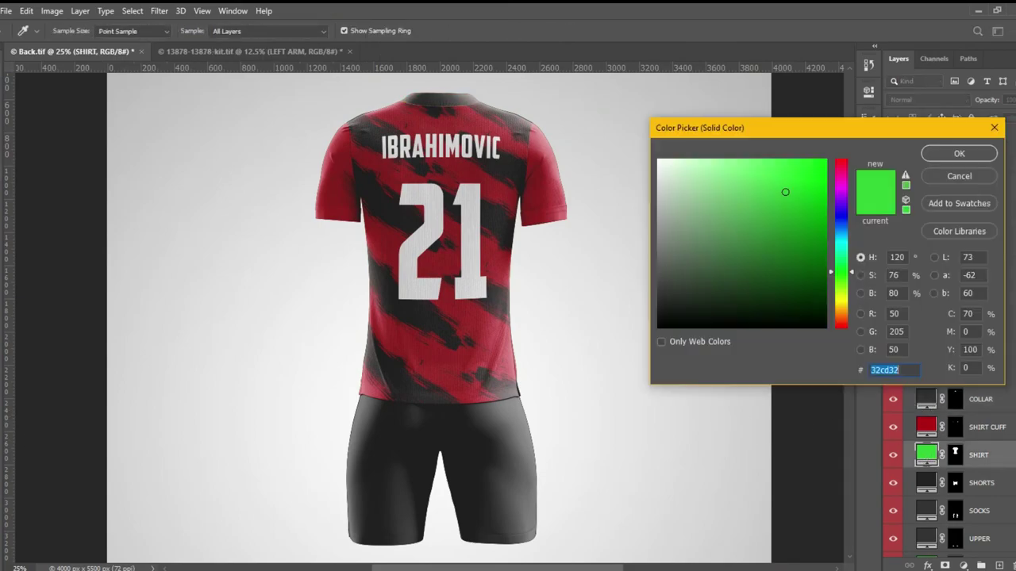
click(543, 208)
key(Return)
scroll(944, 341, down, 2)
double_click(926, 397)
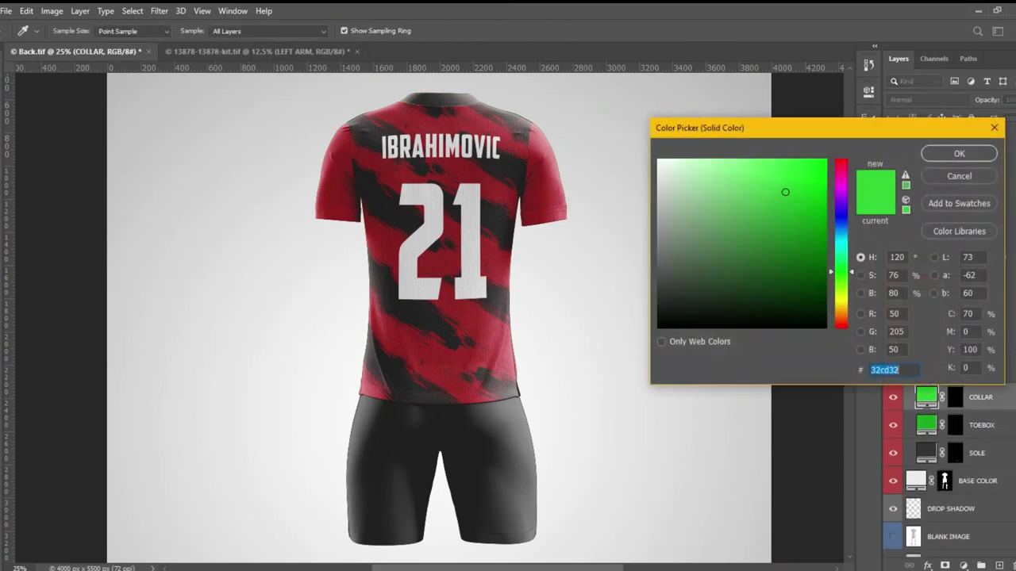
click(544, 208)
click(957, 154)
Recolour the TOEBOX fill to the sock red, collapse PARTS, and fit the kit on screen.
drag(626, 332, 620, 42)
double_click(926, 425)
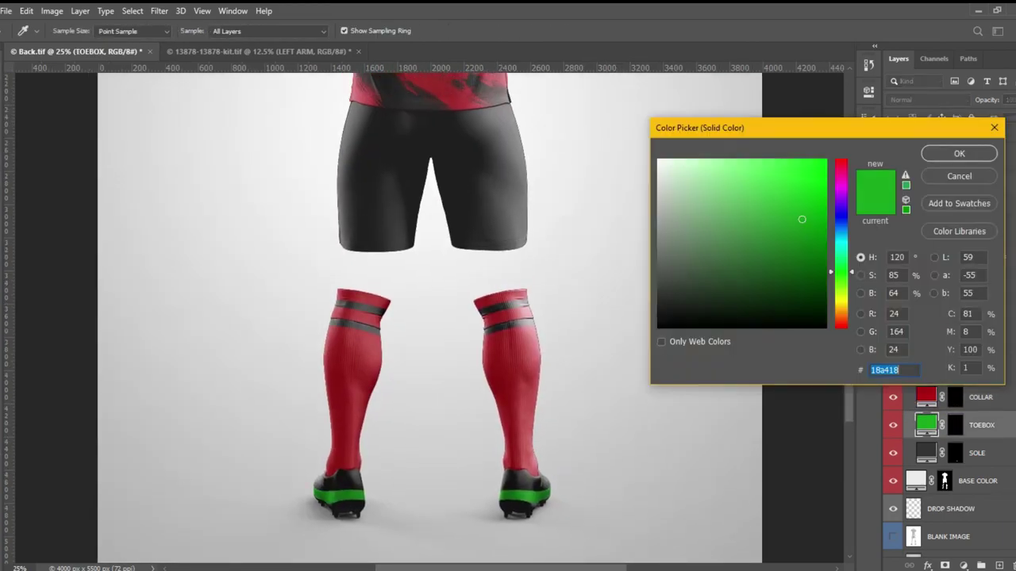
click(353, 380)
click(952, 152)
click(902, 207)
key(ctrl+0)
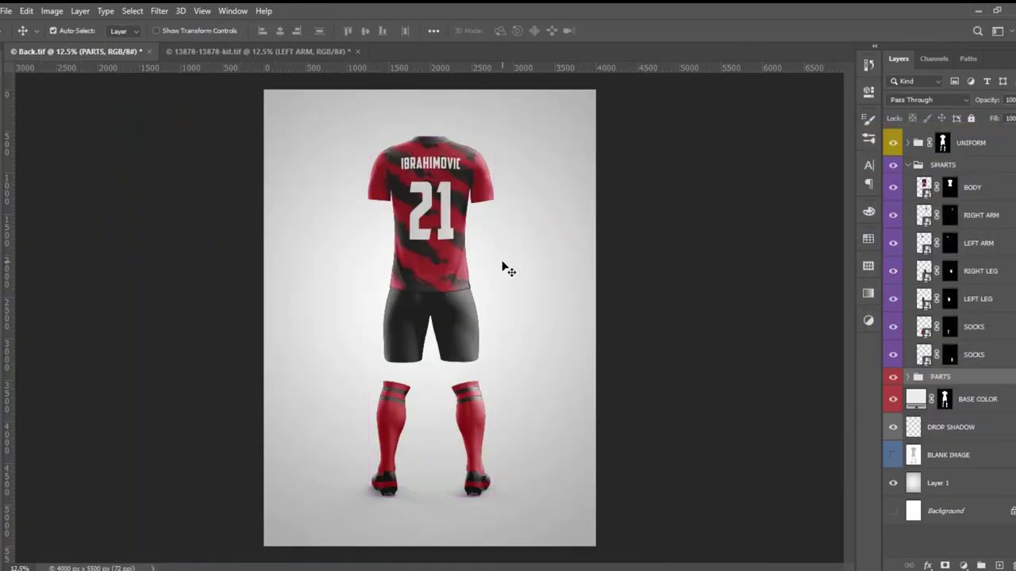